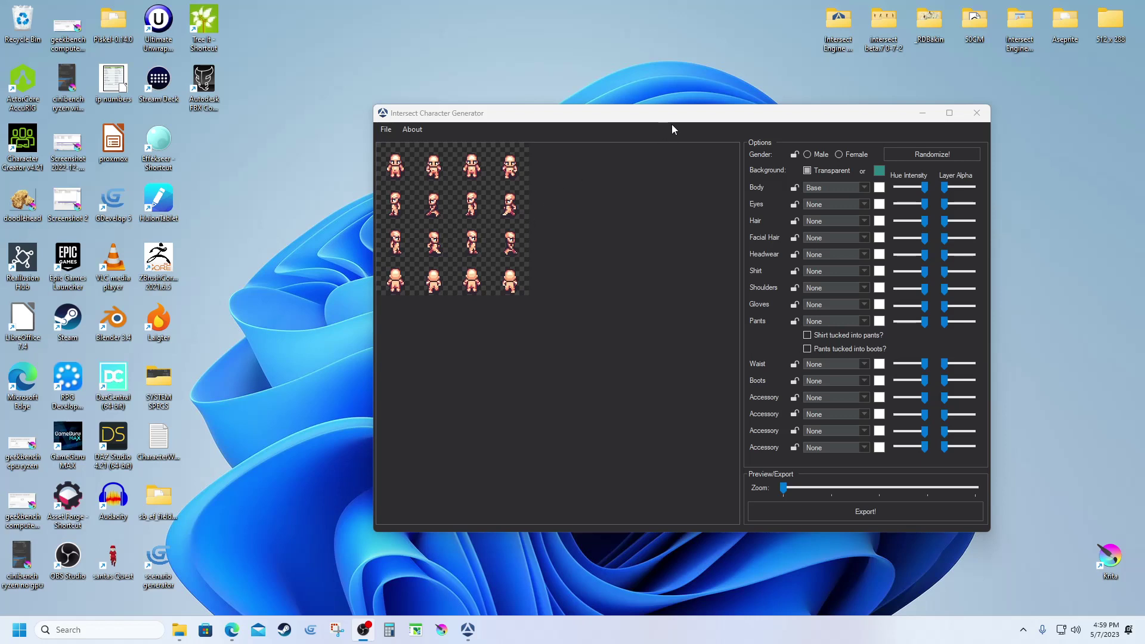
Set the character's body to Female Base.
left_click_drag(674, 114, 646, 97)
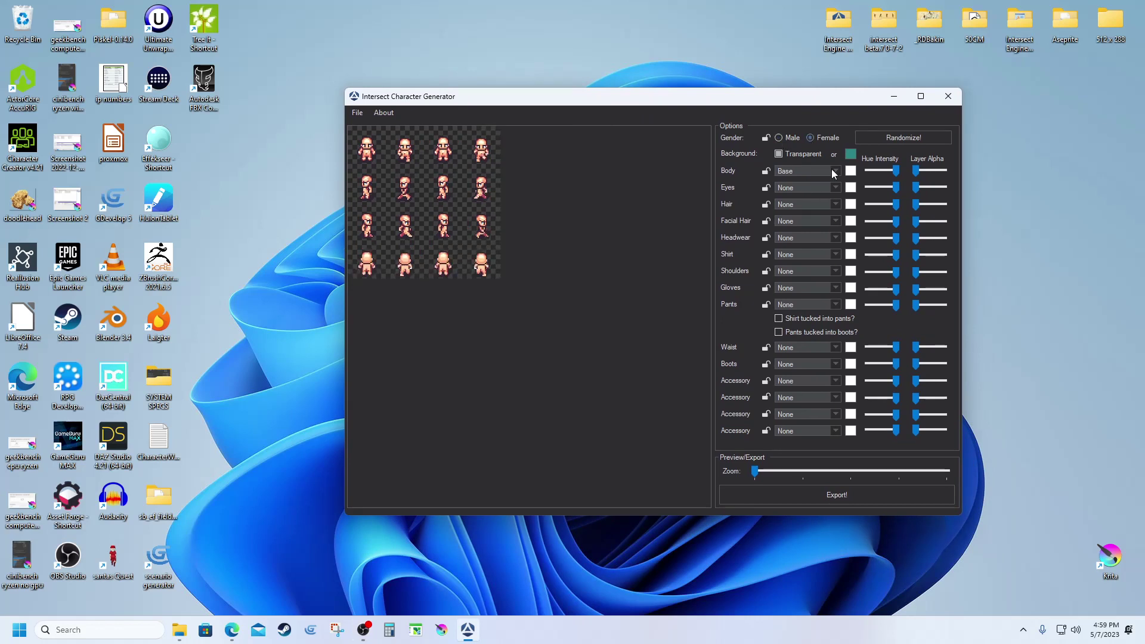
left_click(811, 175)
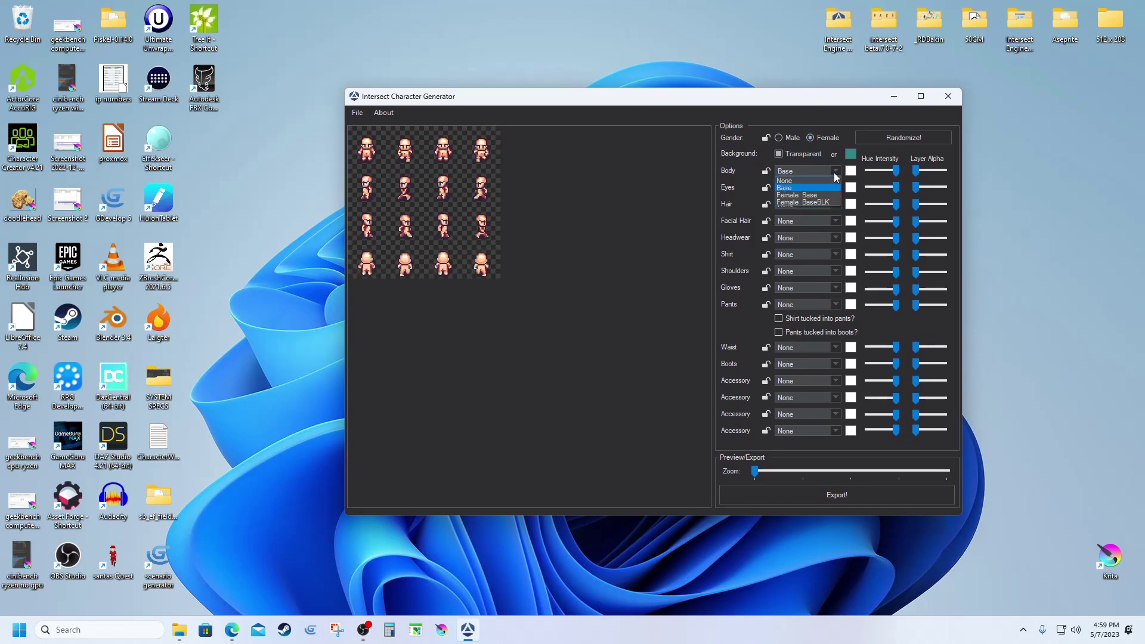
left_click(803, 195)
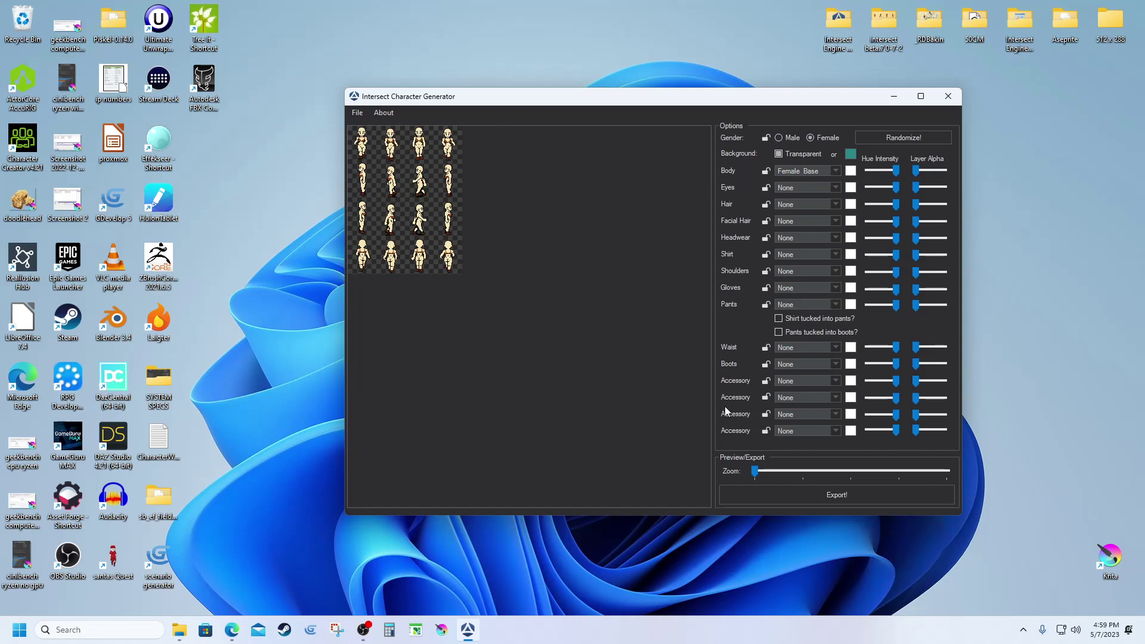
Zoom the sprite preview two steps and enlarge the window to show every sprite row.
left_click(800, 475)
left_click(849, 473)
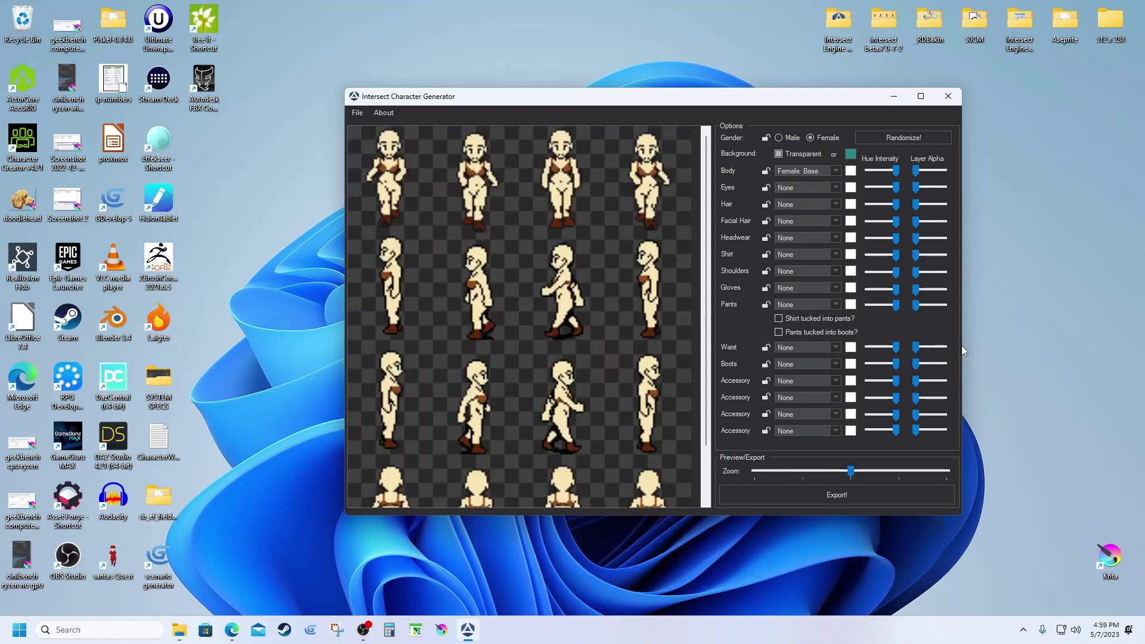
left_click_drag(963, 345, 1093, 346)
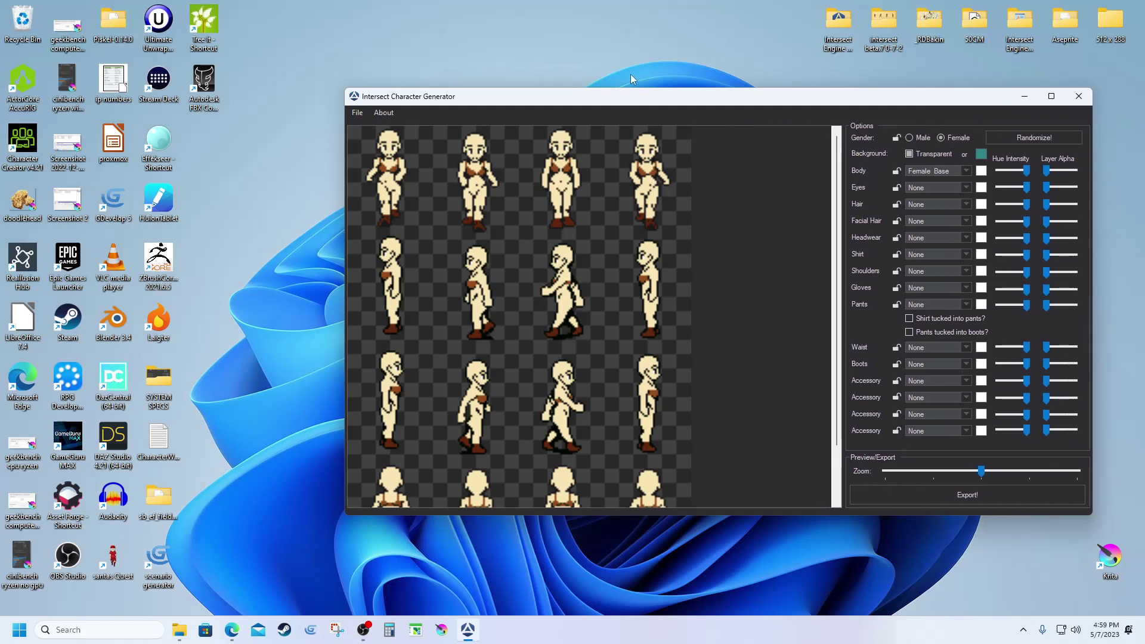
left_click_drag(639, 88, 641, 27)
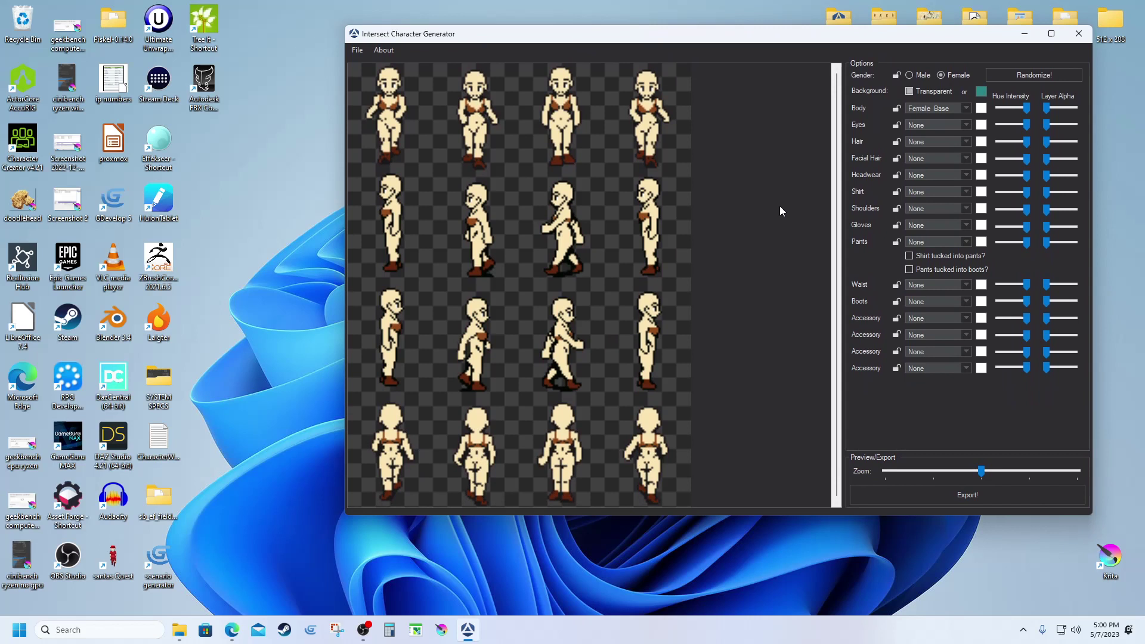
Try the FemaleHair1_YEL hairstyle, then settle on FemaleHair2_YEL.
left_click(961, 142)
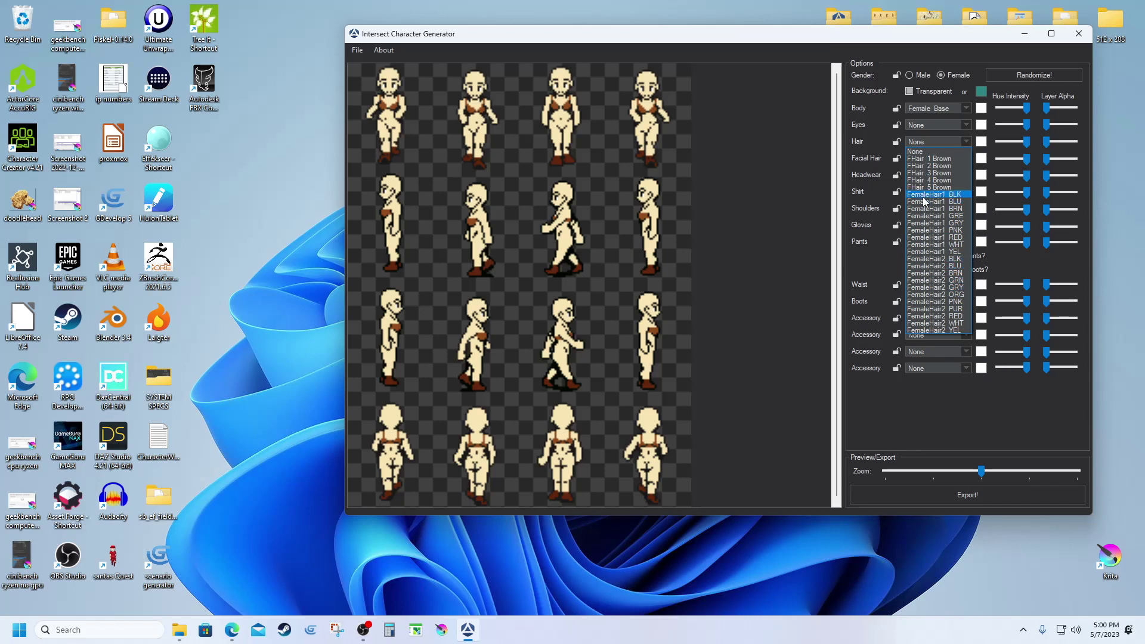
left_click(929, 253)
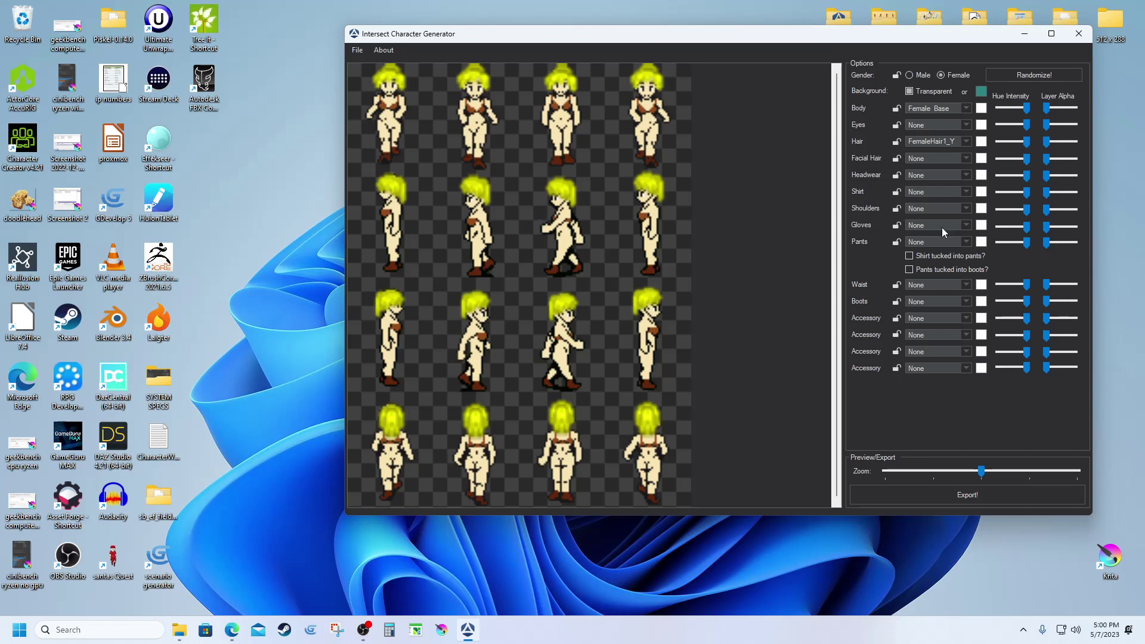
left_click(968, 141)
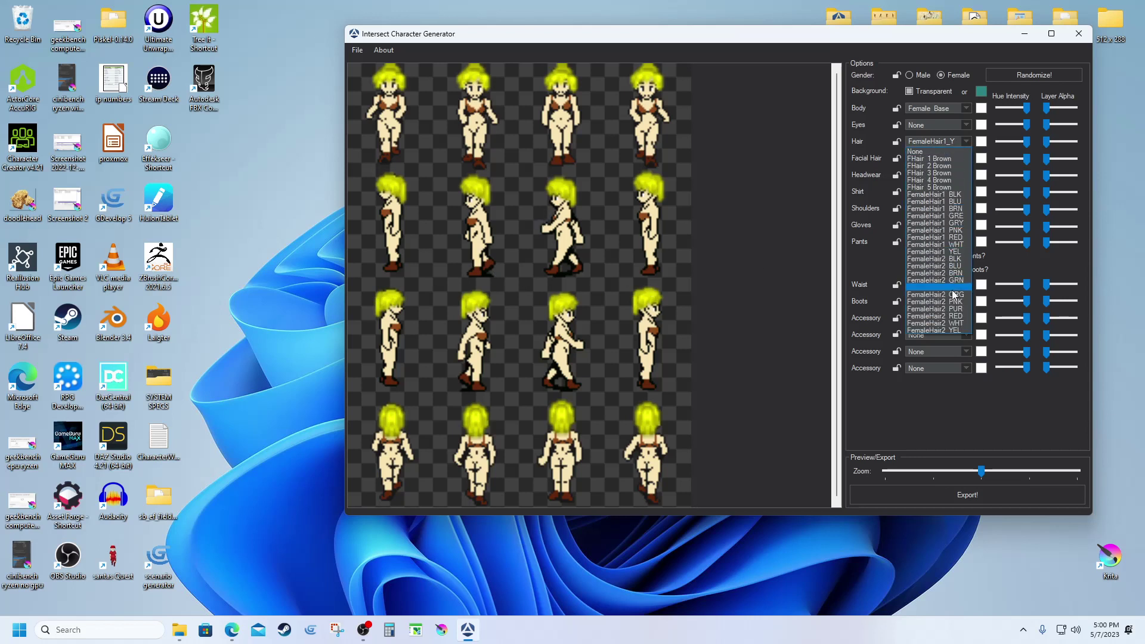
left_click(954, 330)
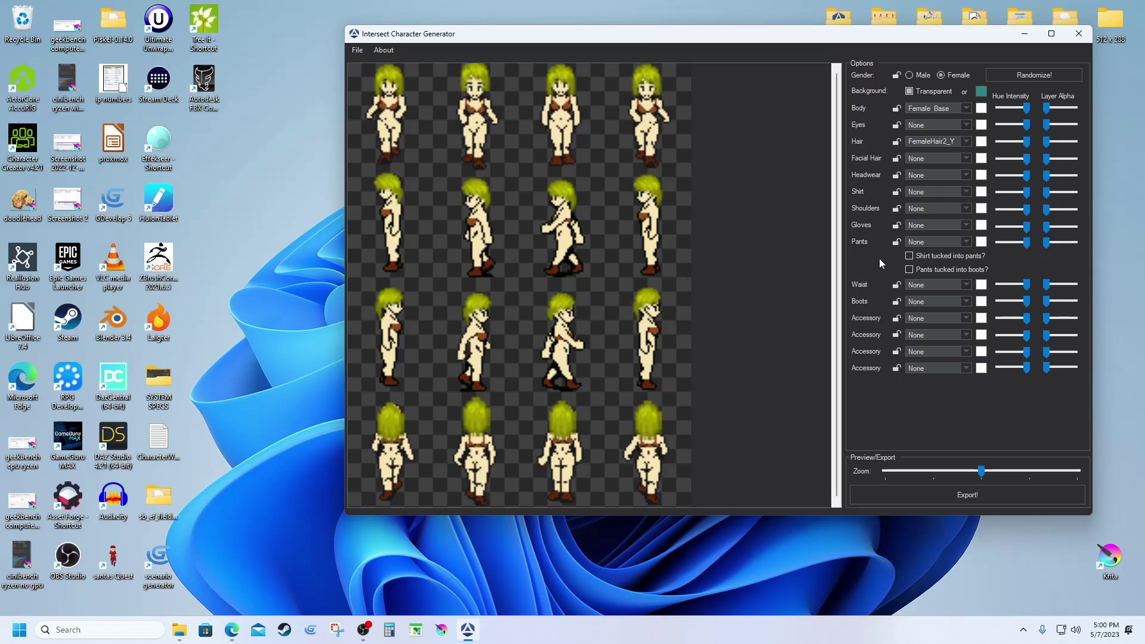
left_click(966, 242)
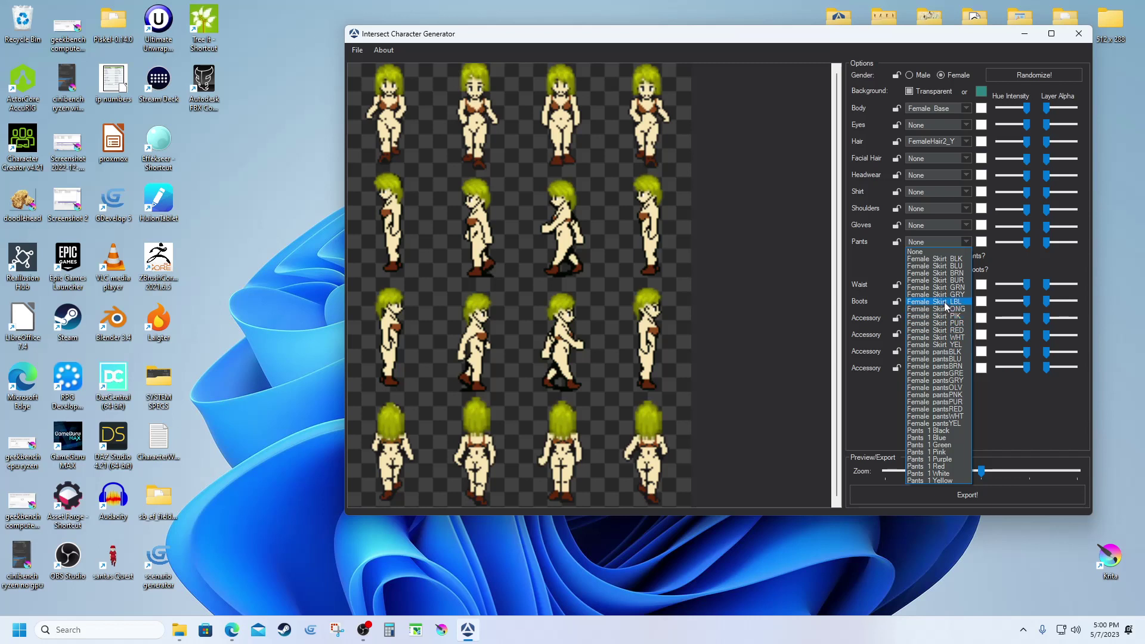
Dress the character in the teal Female_Skirt_L skirt.
left_click(945, 303)
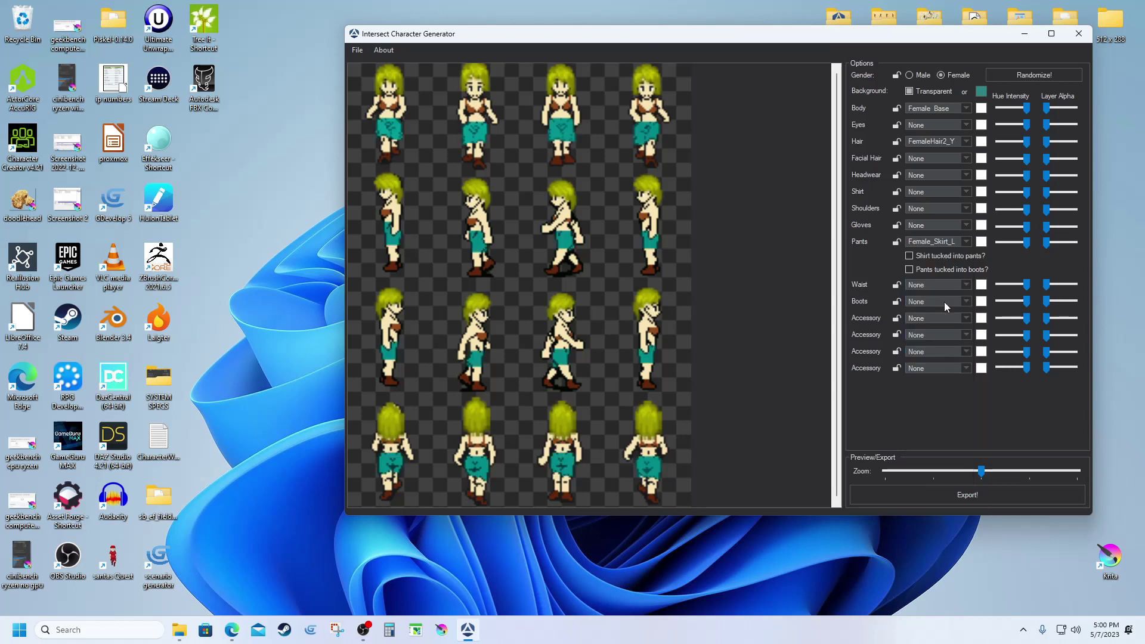
left_click(967, 192)
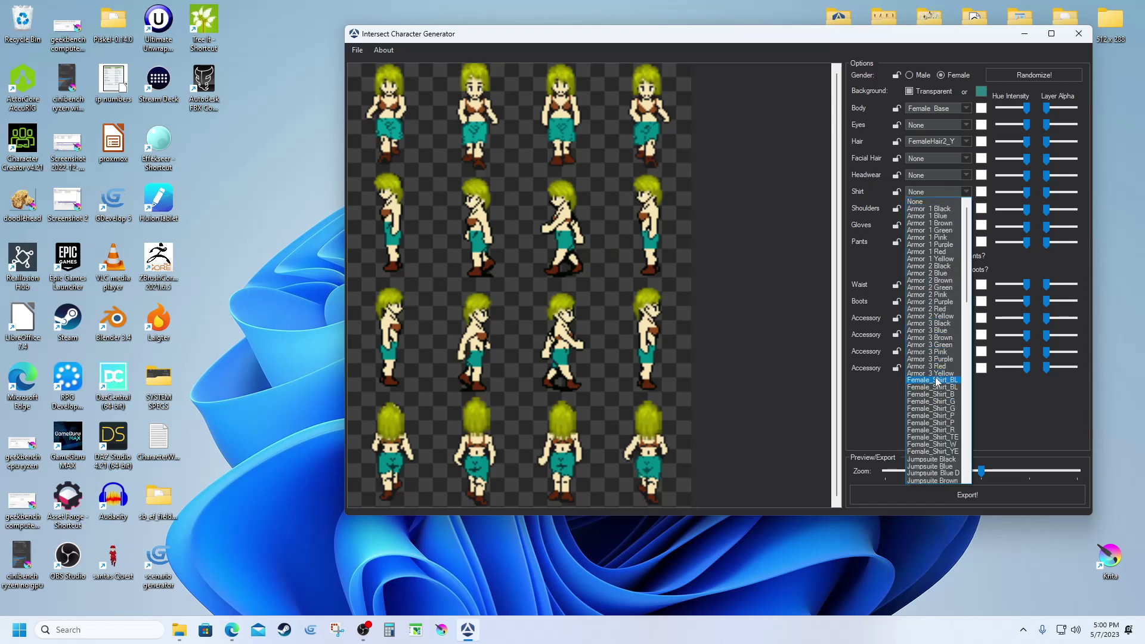
Try the teal and grey Female_Shirt_W tops, then choose the blue Female_Shirt_BL shirt.
left_click(934, 438)
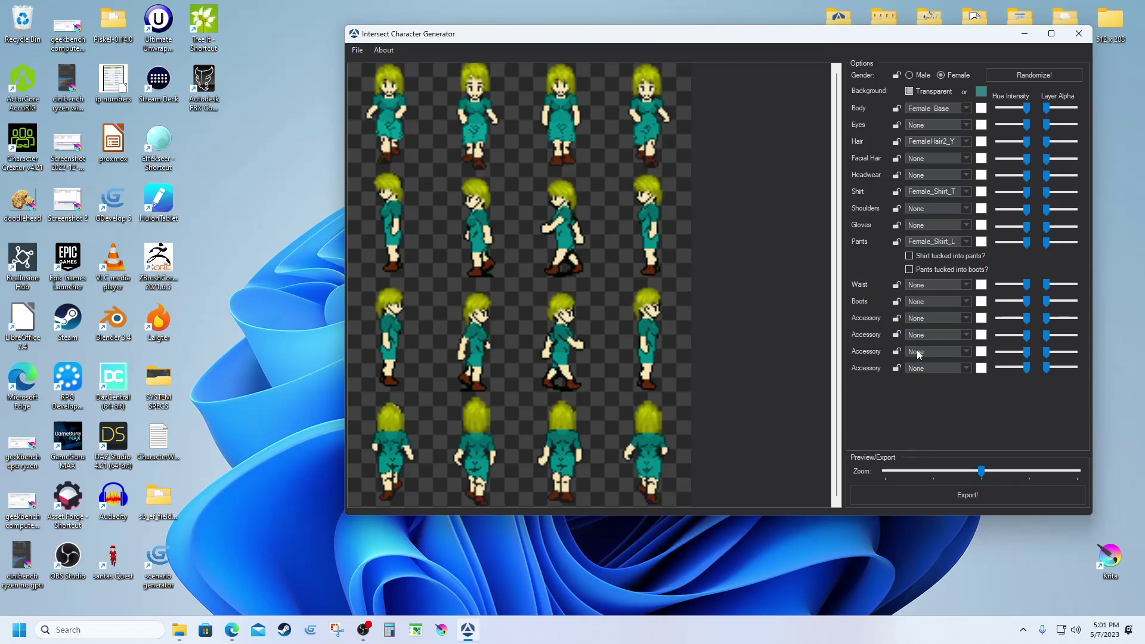
left_click(966, 194)
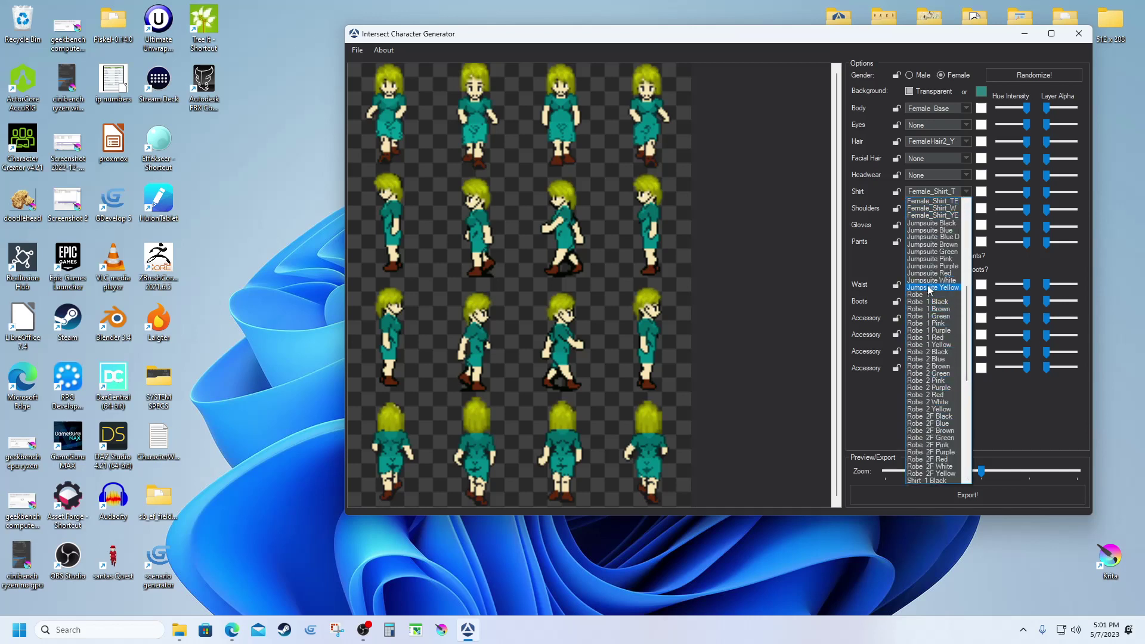
left_click(944, 209)
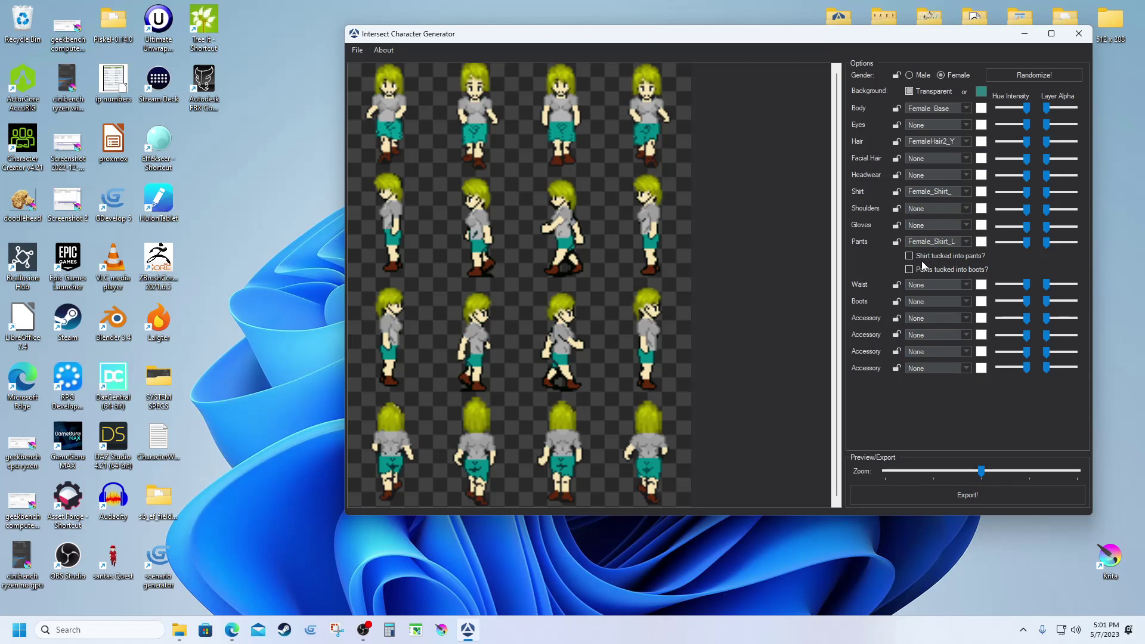
left_click(966, 192)
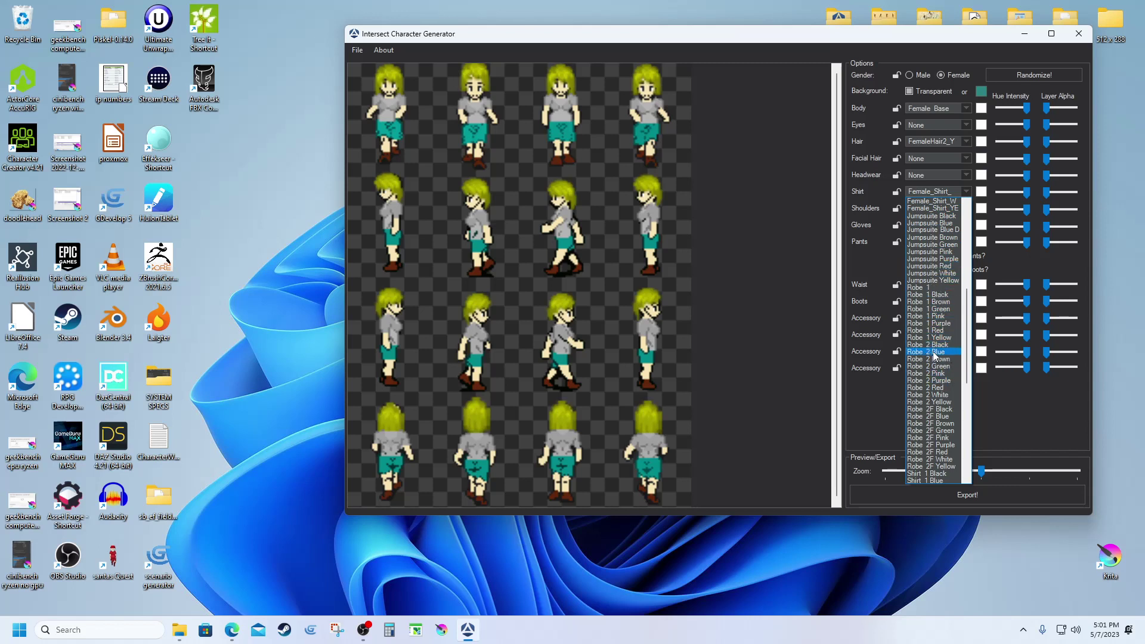
scroll(934, 356, "up", 5)
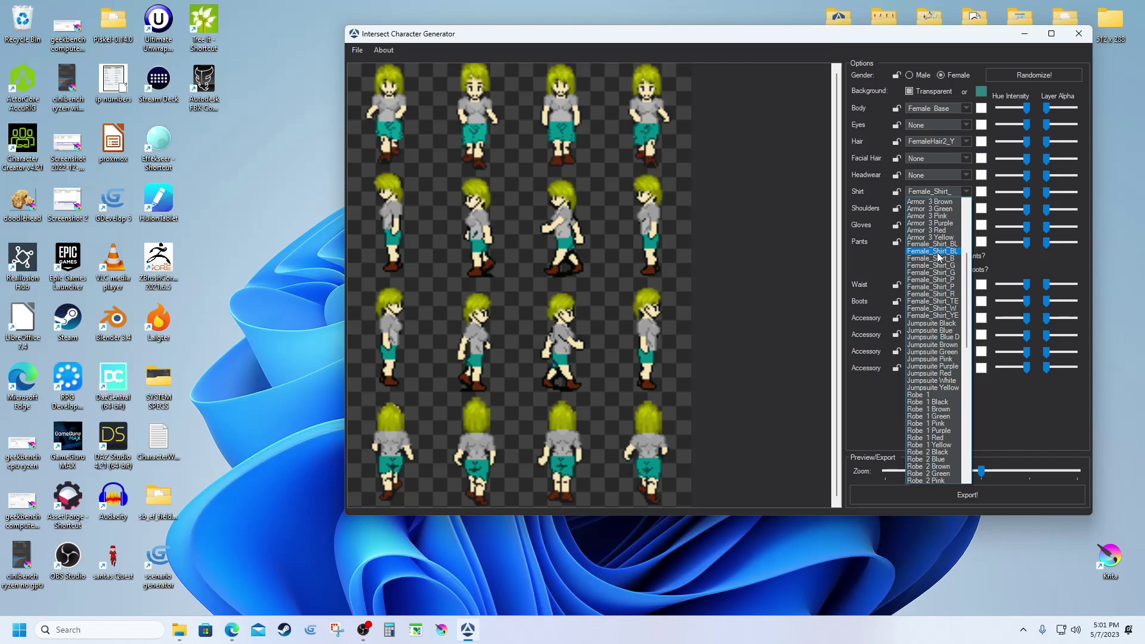
left_click(938, 252)
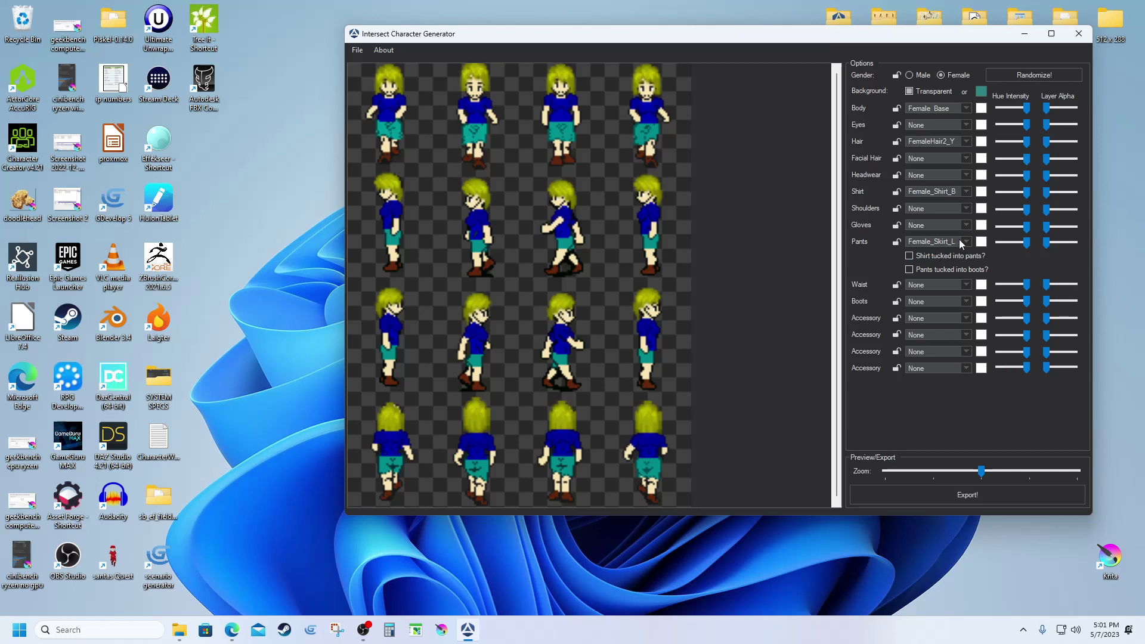
Compare the teal, red Female_Shirt_R and grey Female_Shirt_G shirts, then pick teal Female_Shirt_TE.
left_click(965, 192)
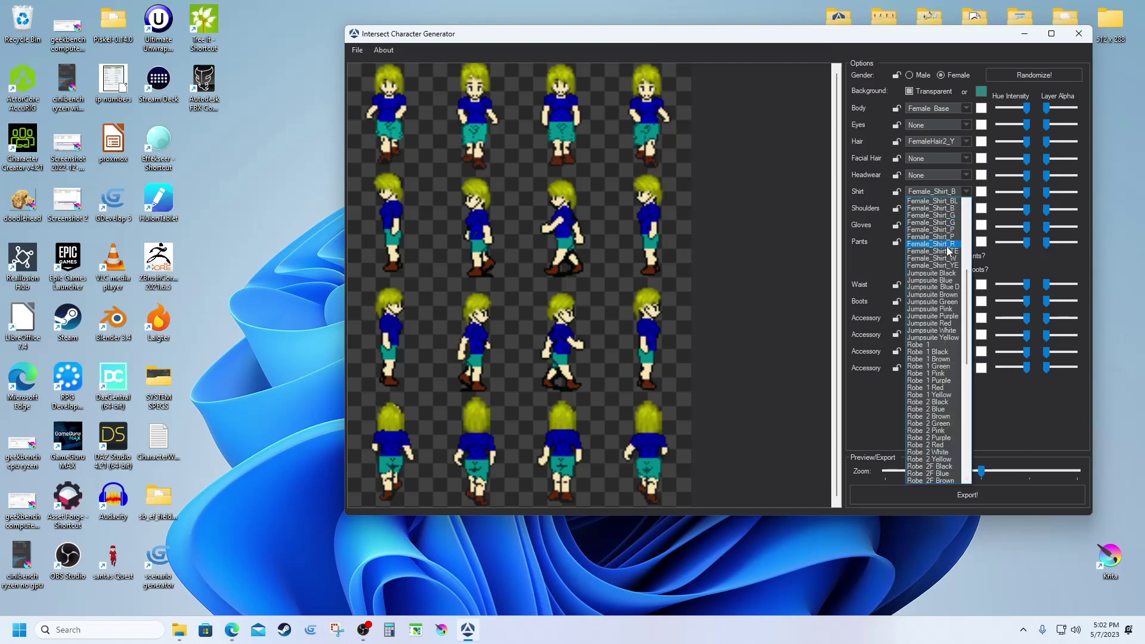
left_click(948, 253)
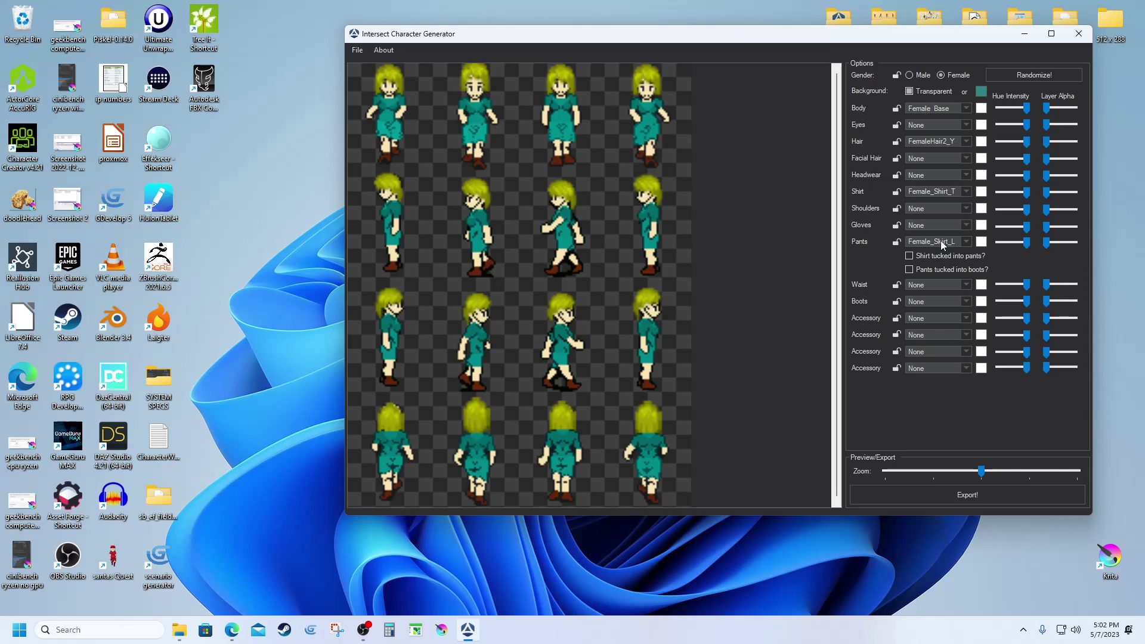
left_click(965, 193)
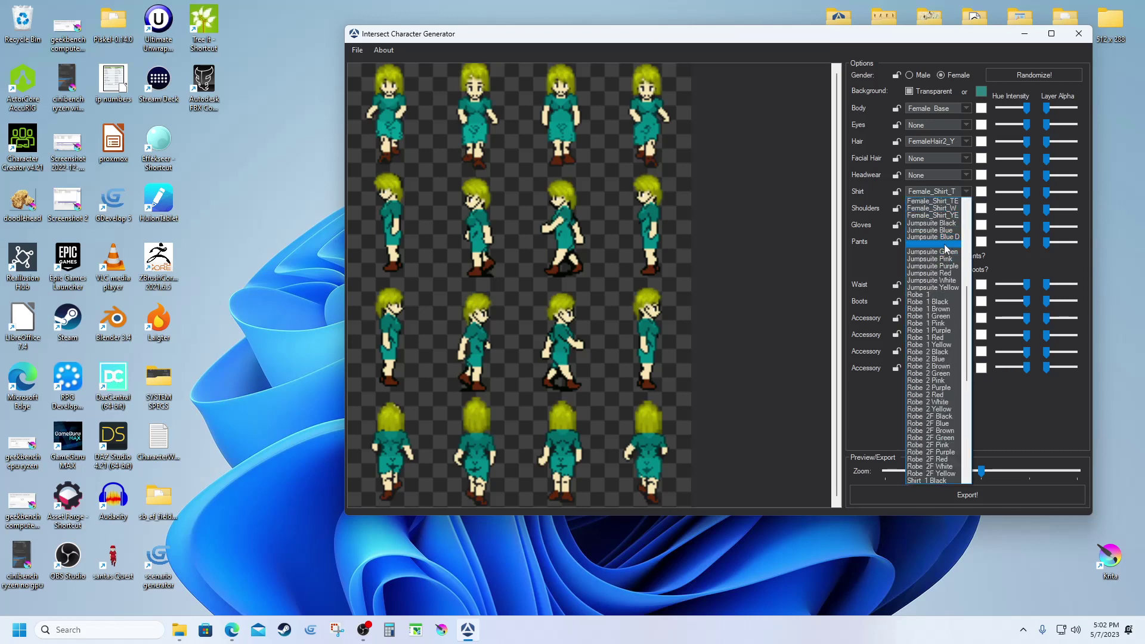
scroll(942, 328, "up", 2)
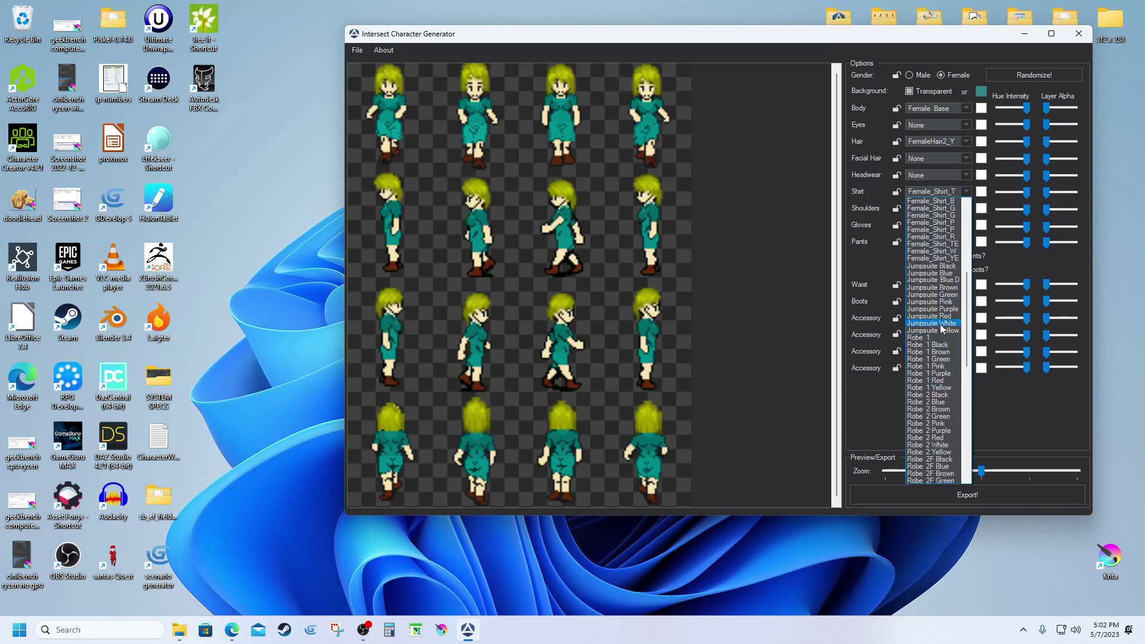
left_click(947, 238)
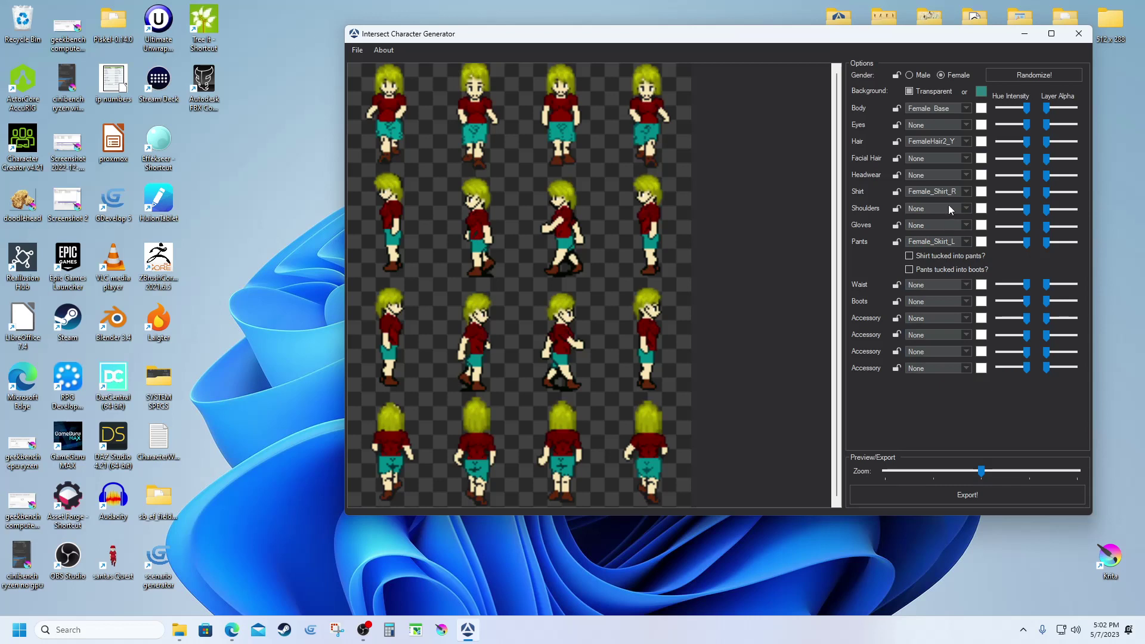
left_click(962, 193)
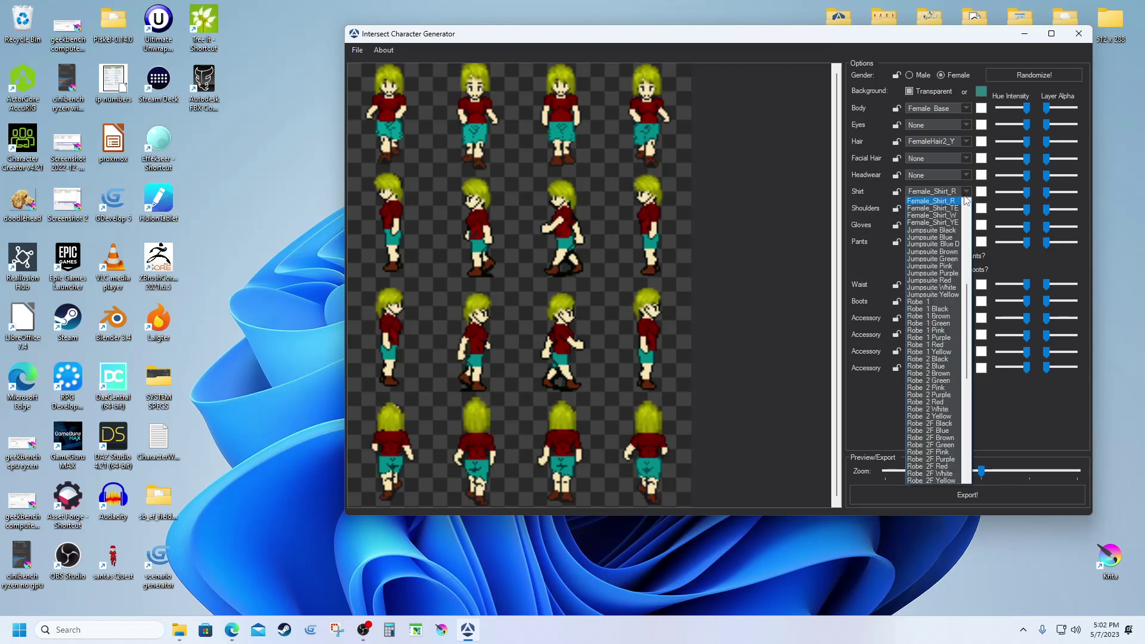
scroll(954, 245, "up", 2)
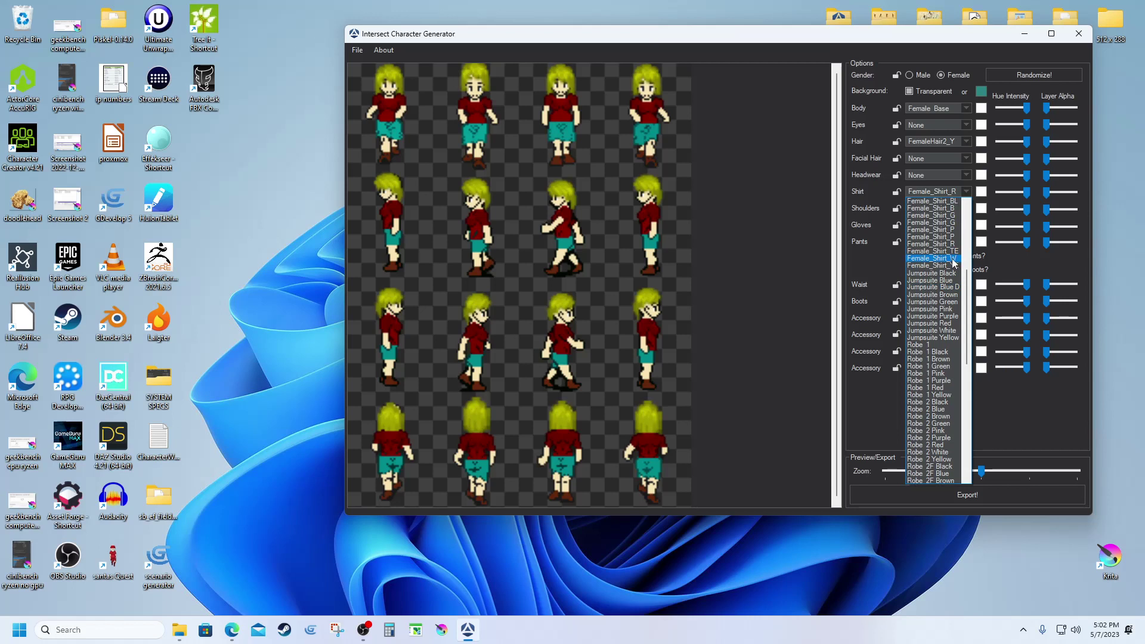
scroll(954, 262, "up", 1)
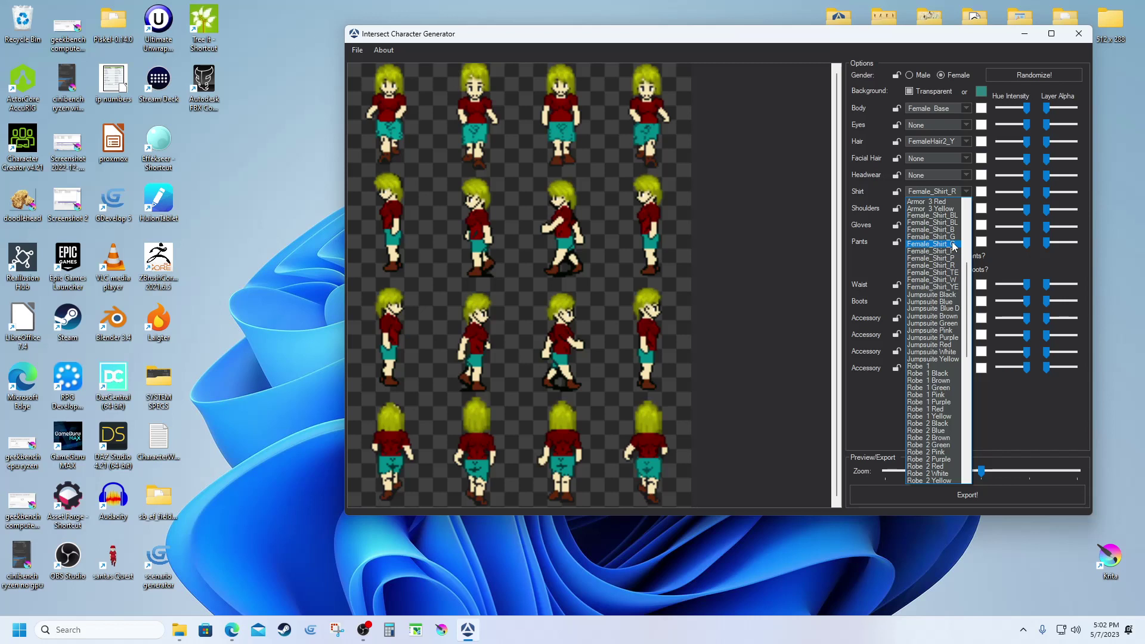
left_click(934, 244)
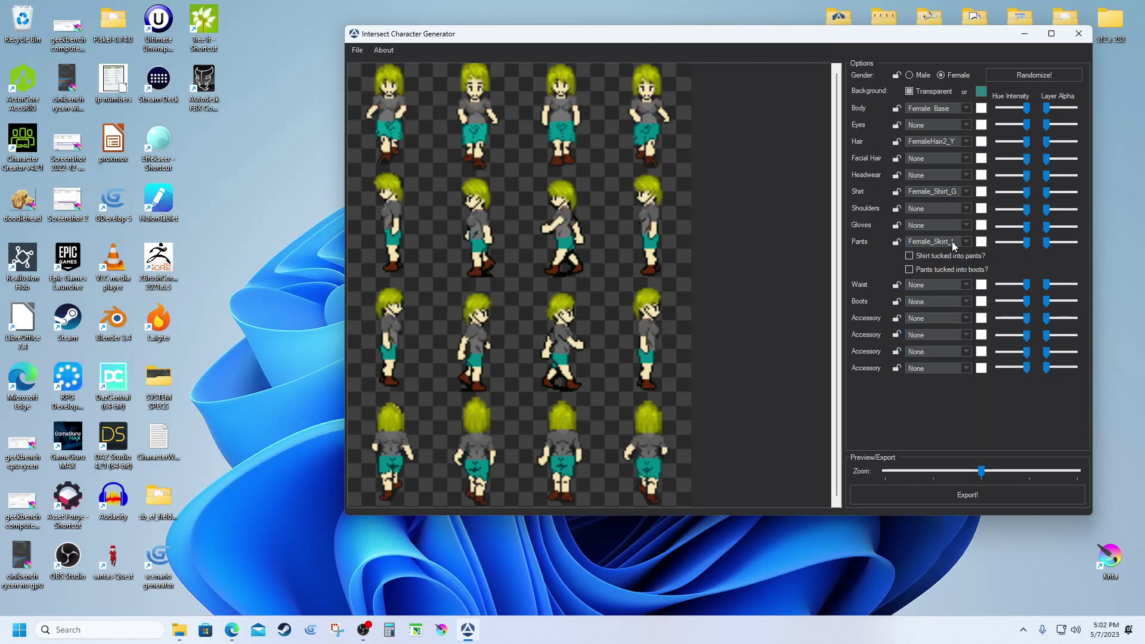
left_click(967, 192)
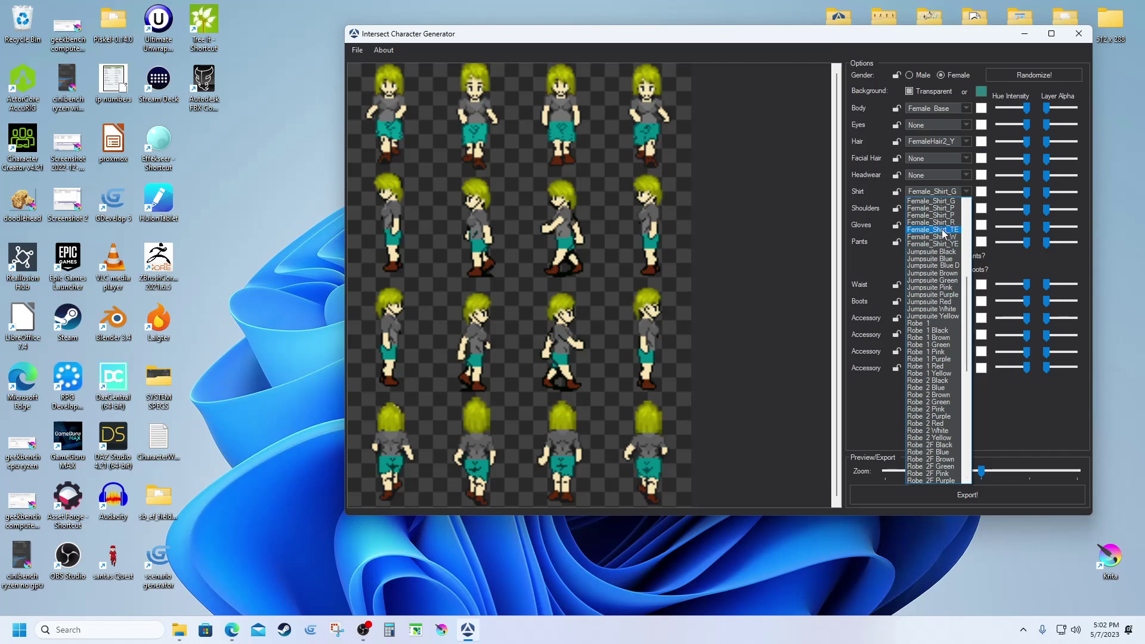
left_click(943, 230)
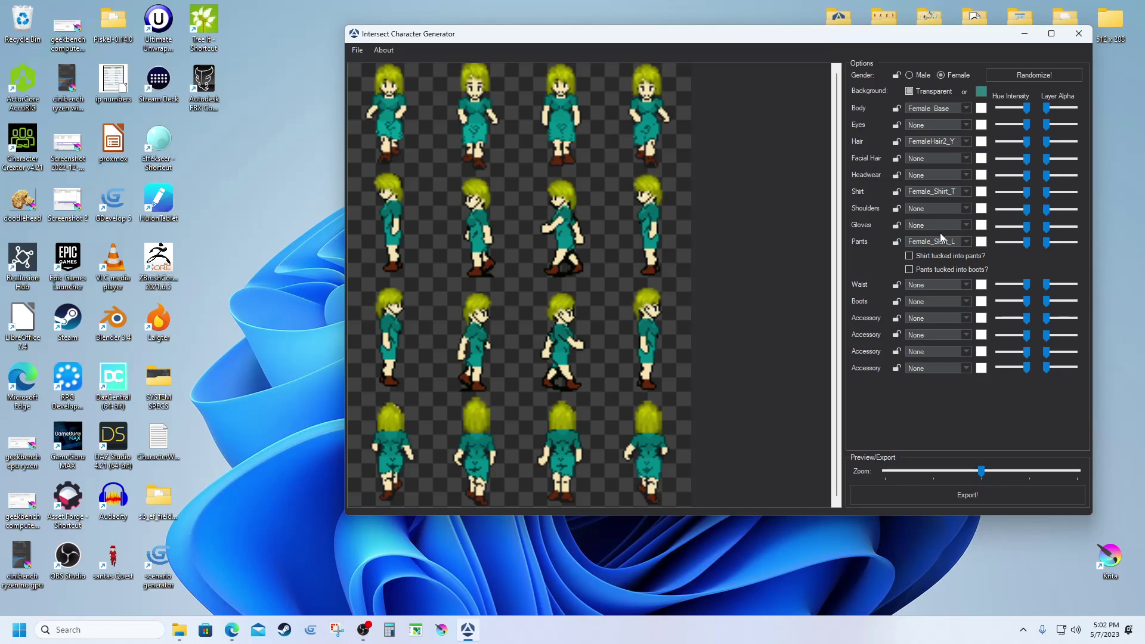
Try orange and purple versions of the skirt.
left_click(962, 242)
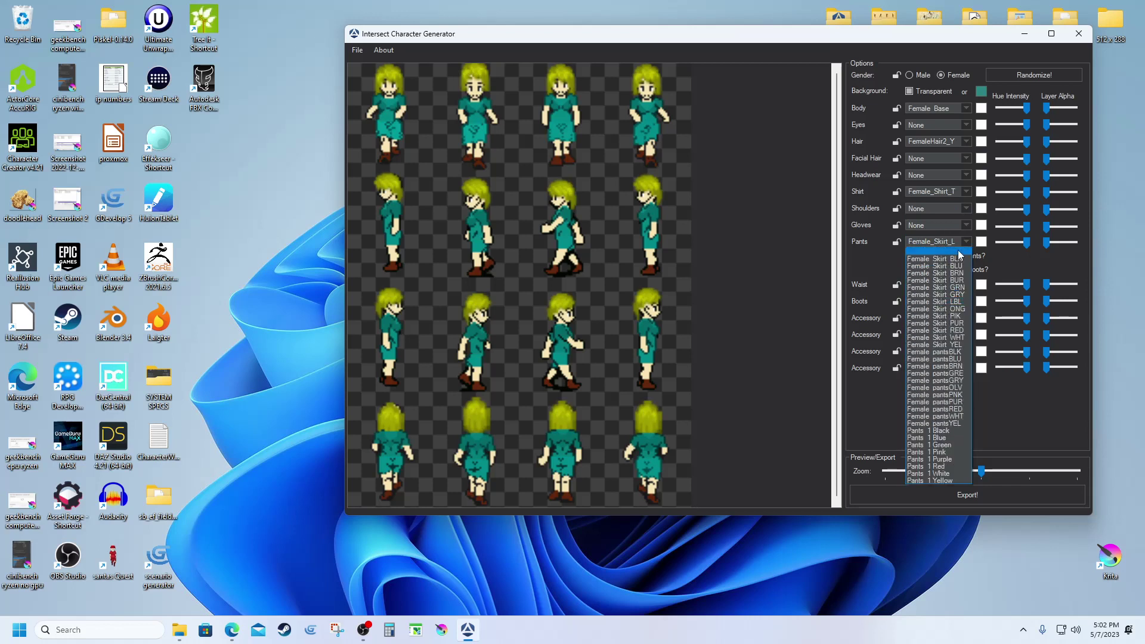
left_click(938, 308)
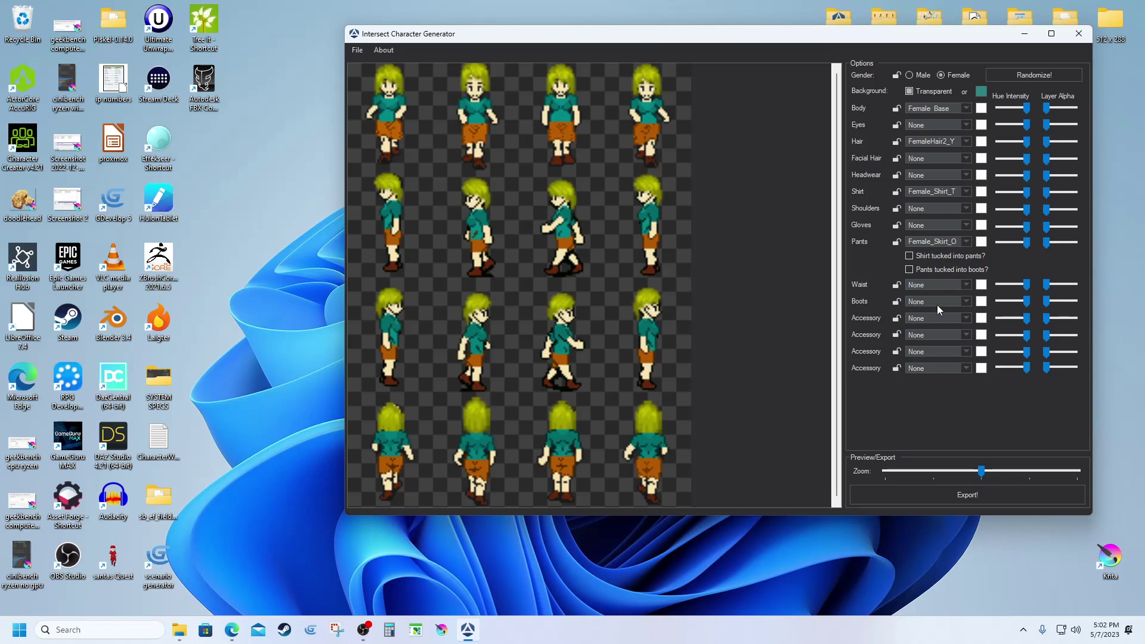
left_click(964, 242)
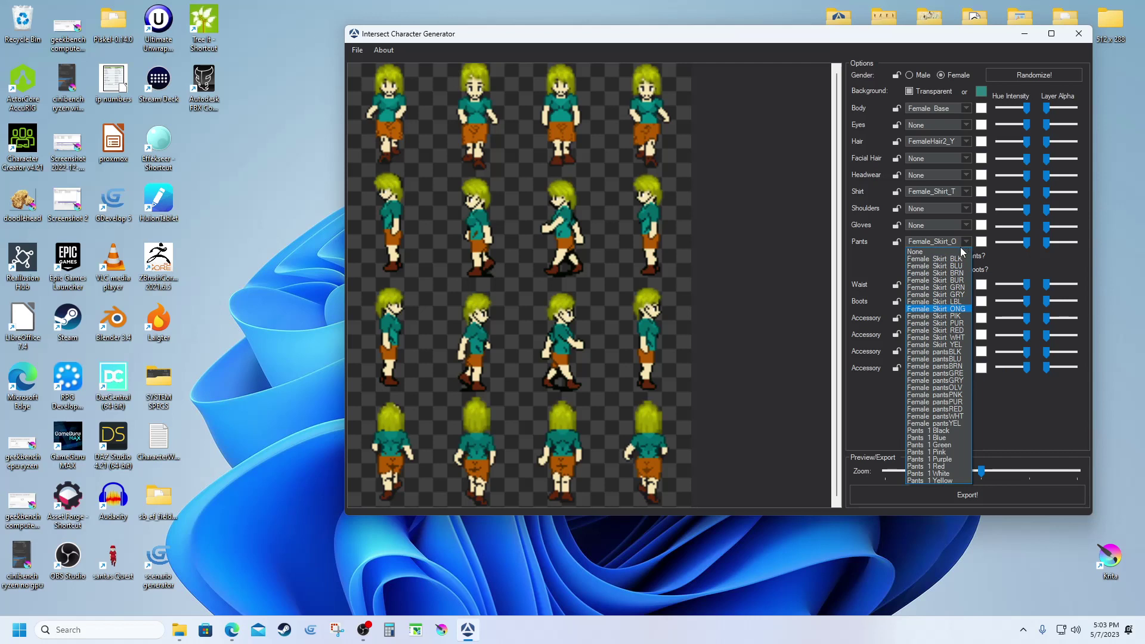
left_click(956, 323)
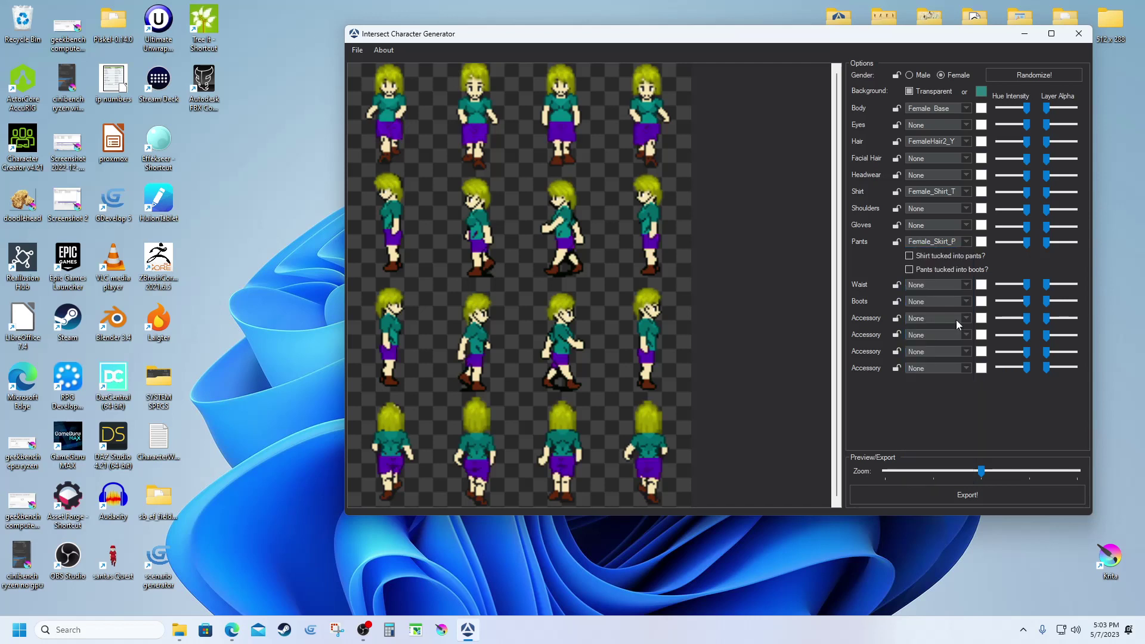
left_click(956, 320)
Compare light-blue and burgundy skirts, then settle on the blue Female_Skirt_BLU.
left_click(965, 242)
left_click(965, 242)
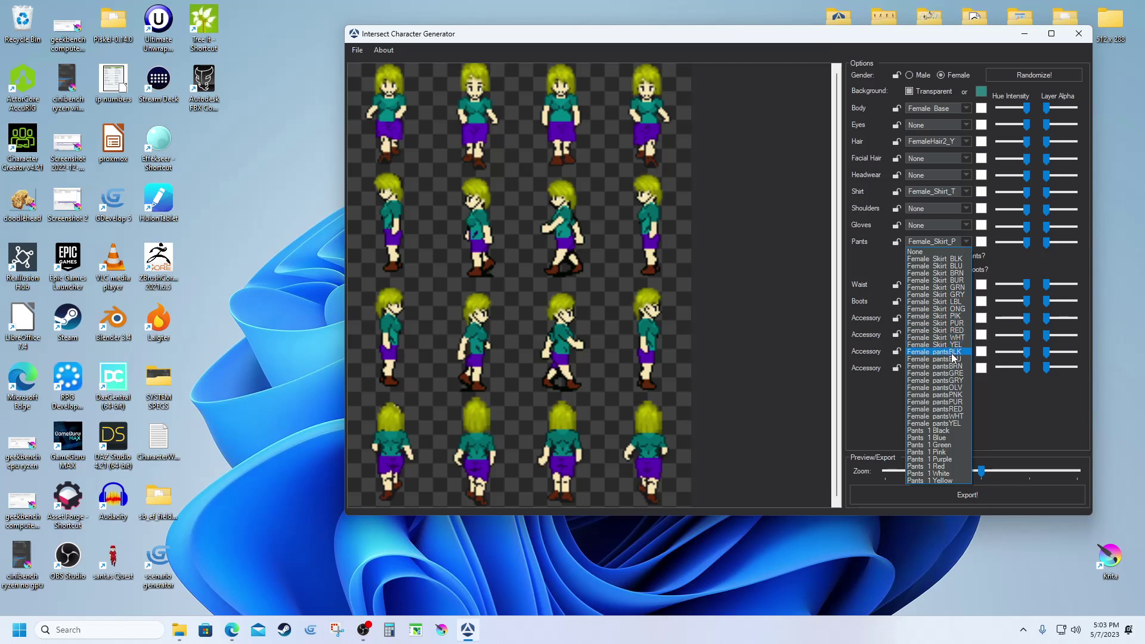
left_click(953, 302)
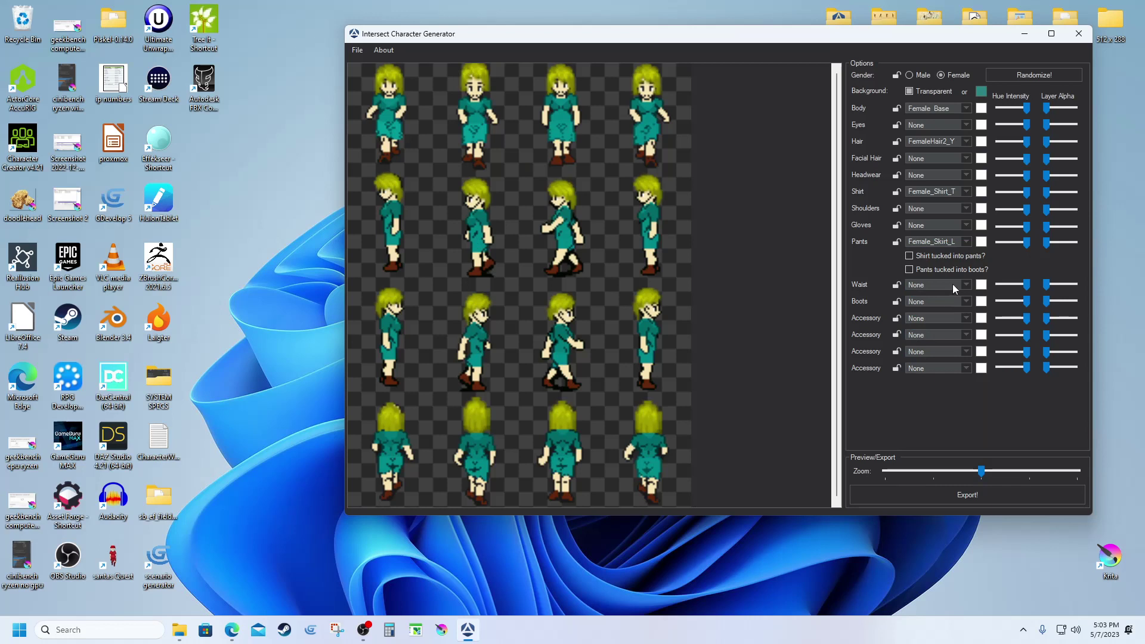
left_click(965, 245)
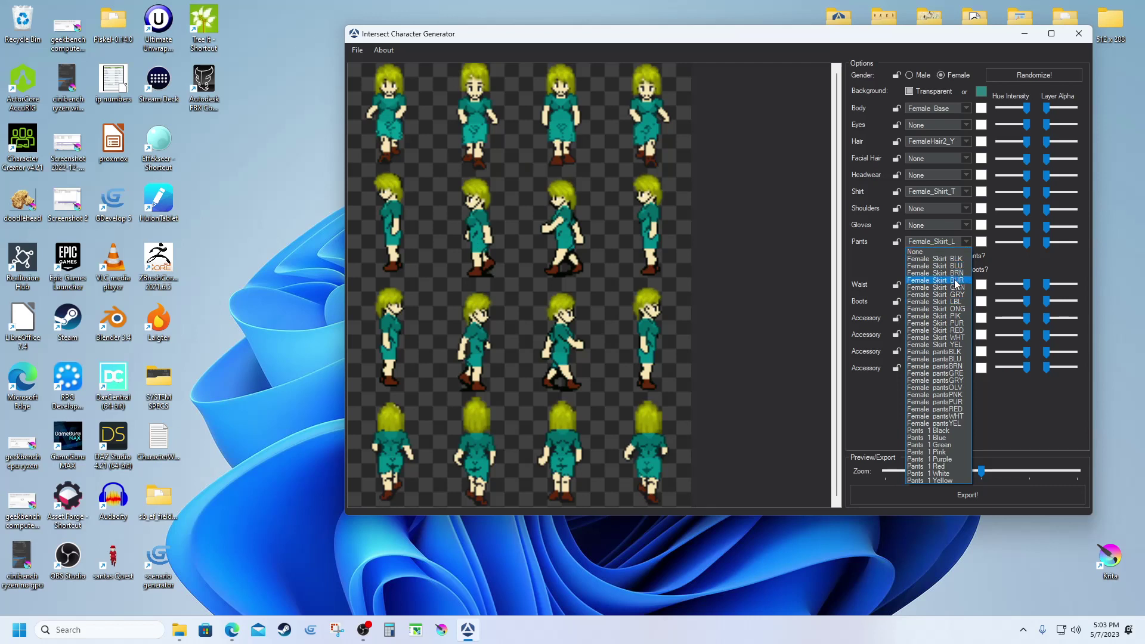
left_click(954, 281)
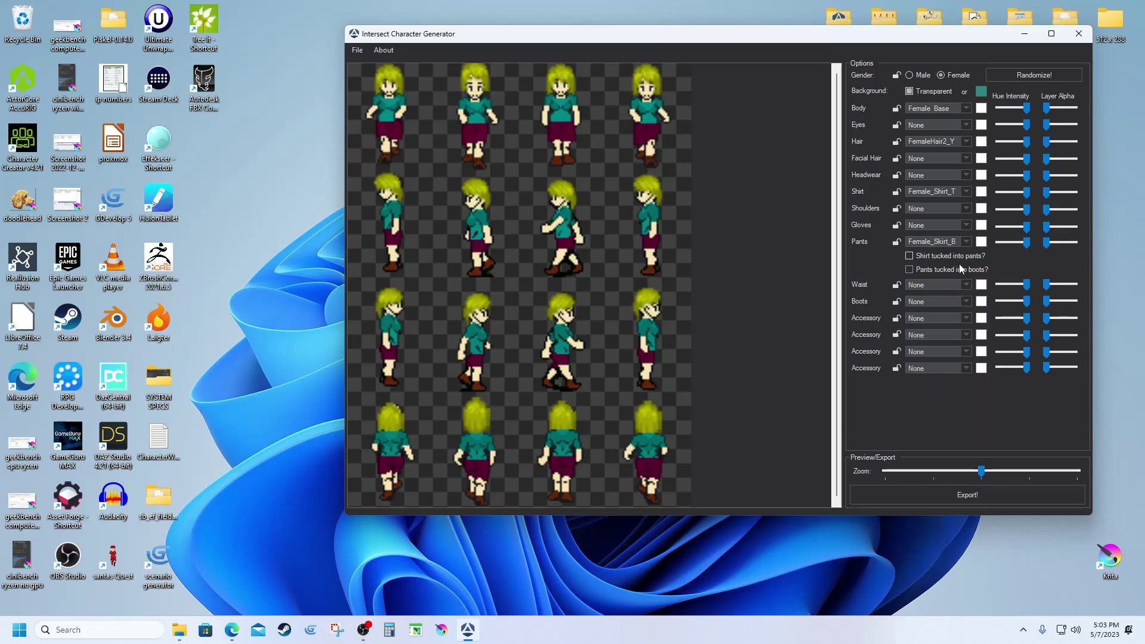
left_click(964, 242)
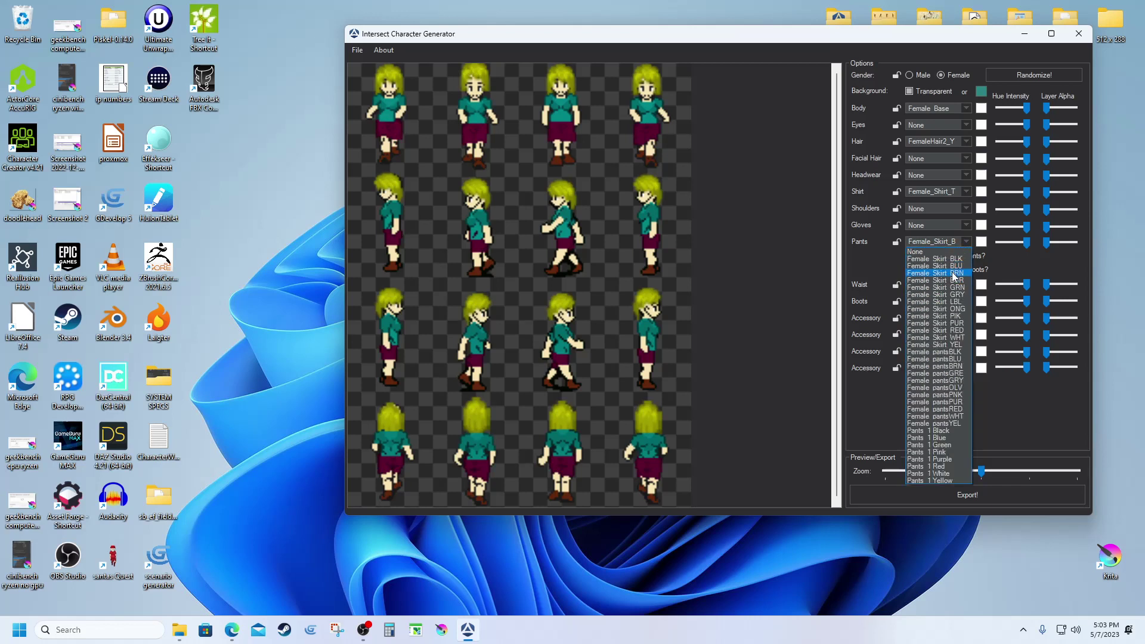
left_click(953, 266)
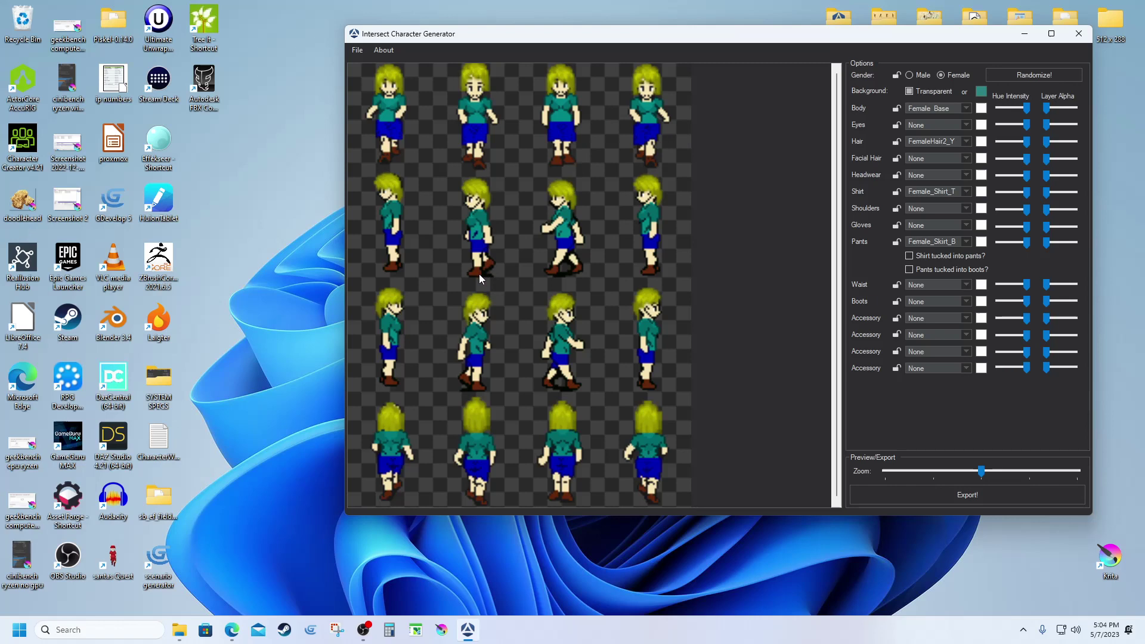
Export the sprite sheet as dawnNPC.png into Client and Editor/resources/entities.
left_click(905, 495)
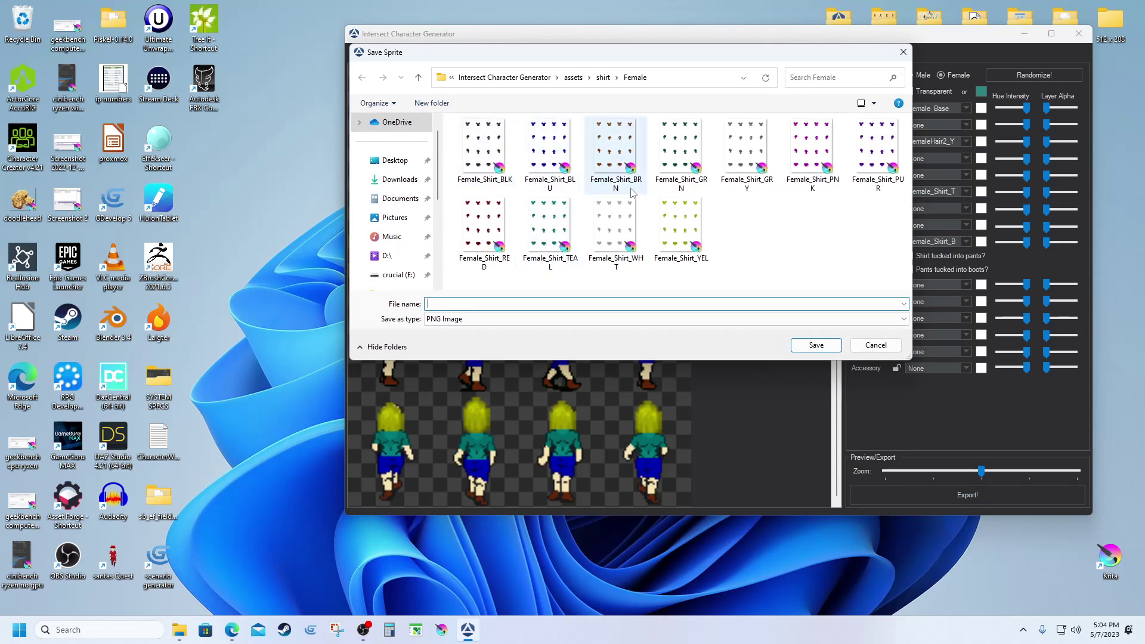
left_click(419, 79)
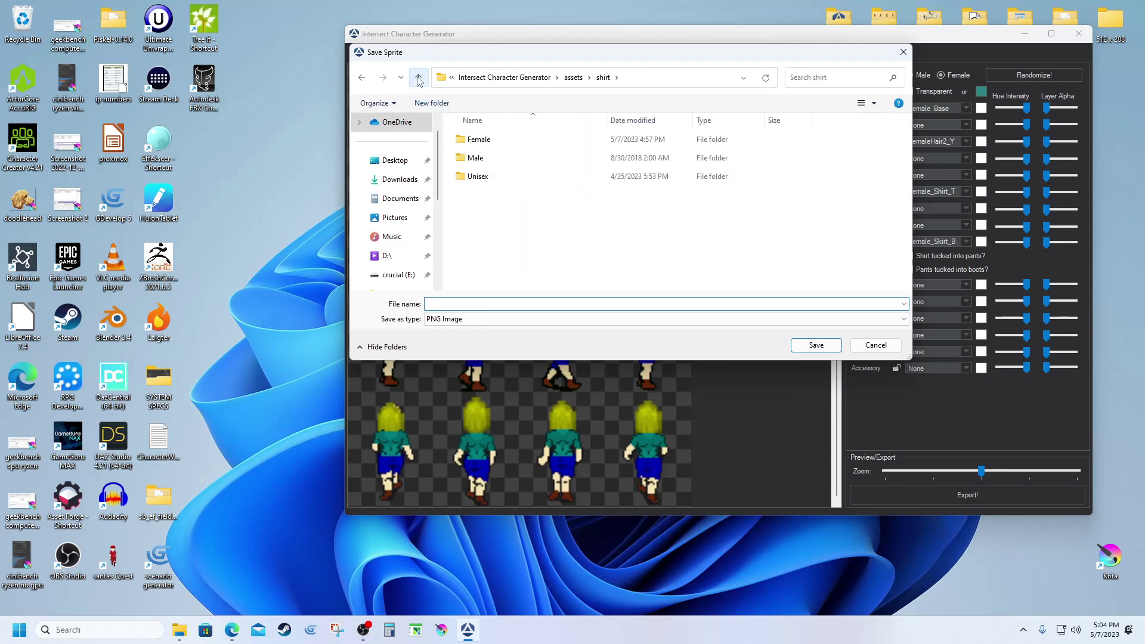
left_click(418, 78)
left_click(418, 79)
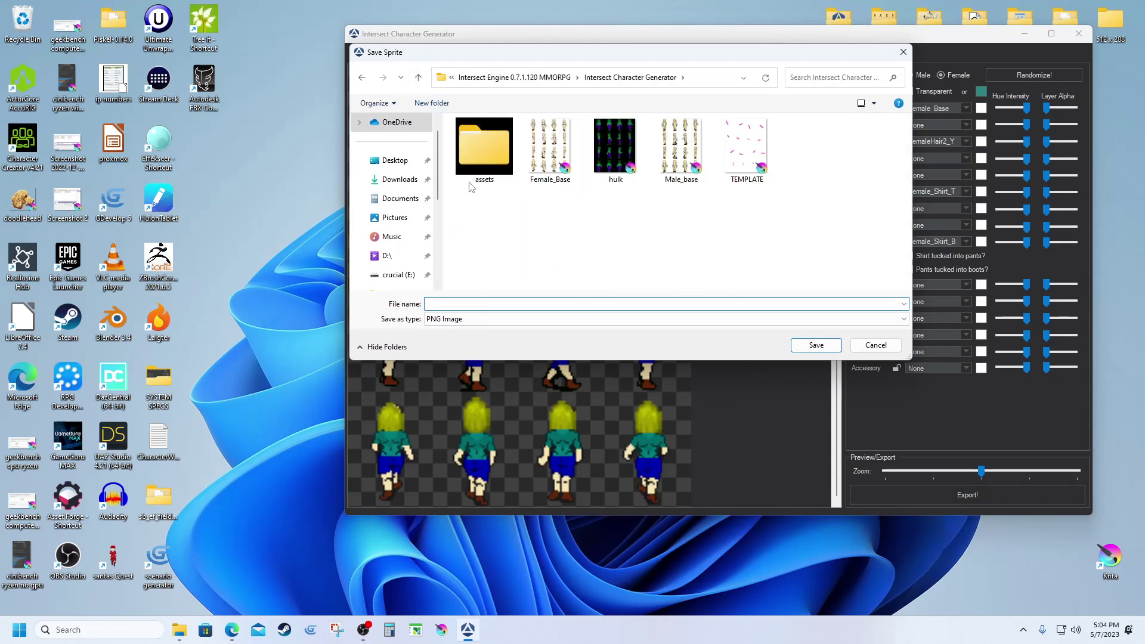
left_click(420, 81)
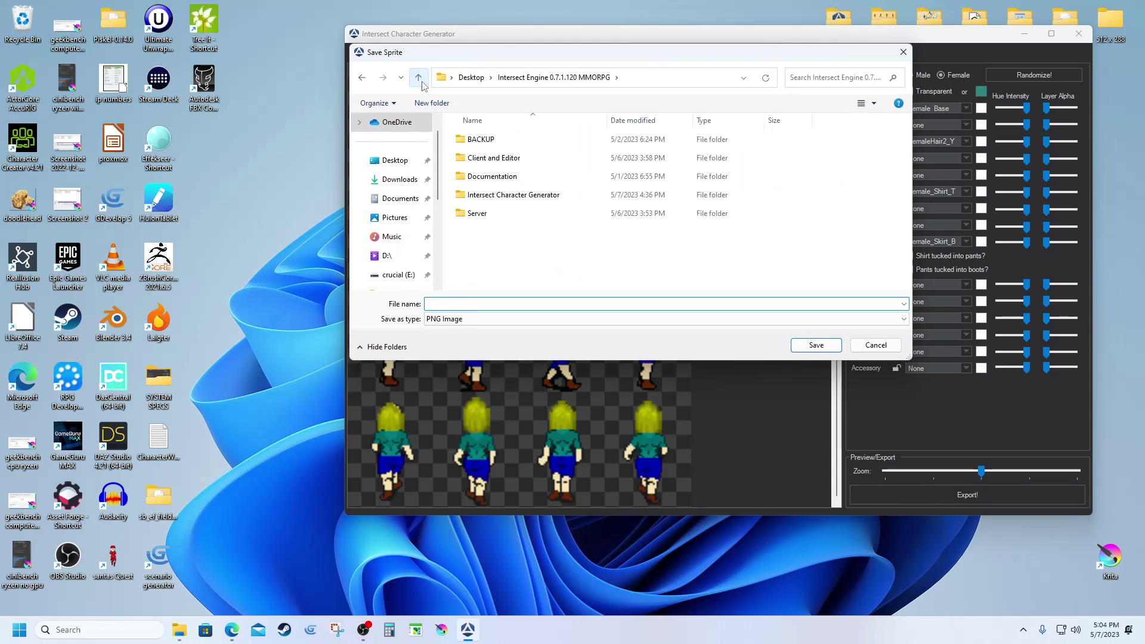
double_click(484, 159)
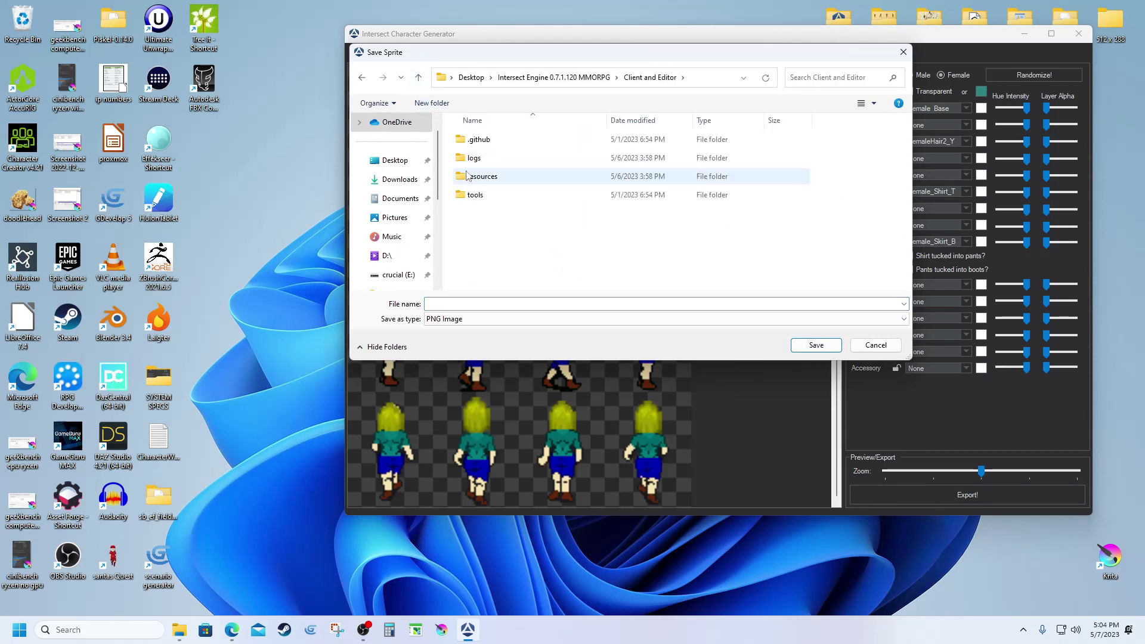
double_click(468, 176)
left_click(474, 159)
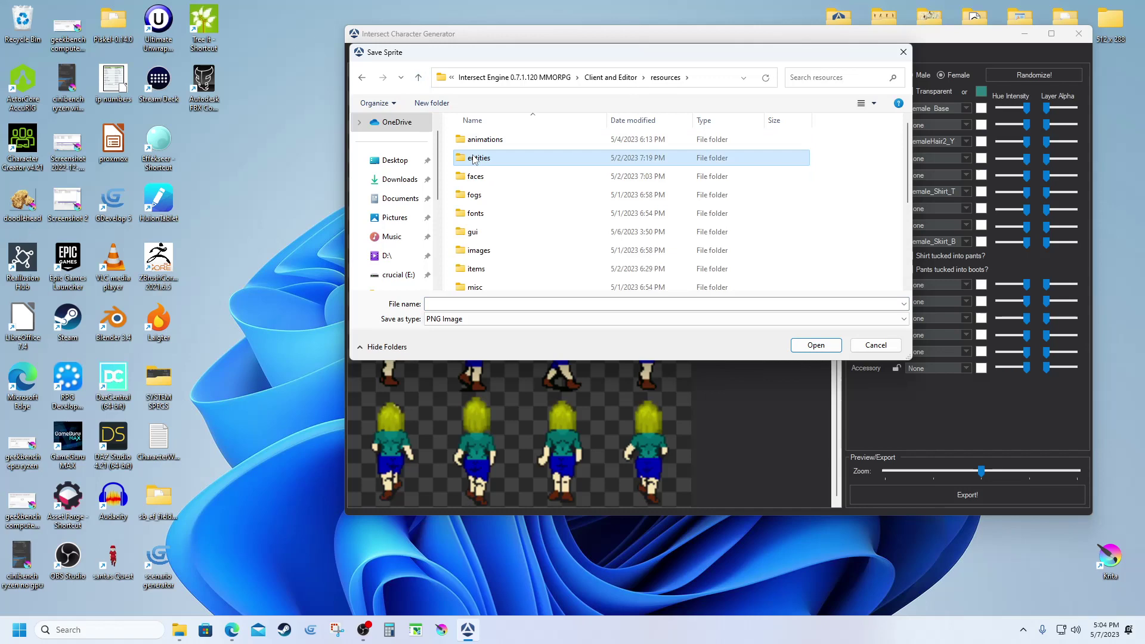
double_click(474, 159)
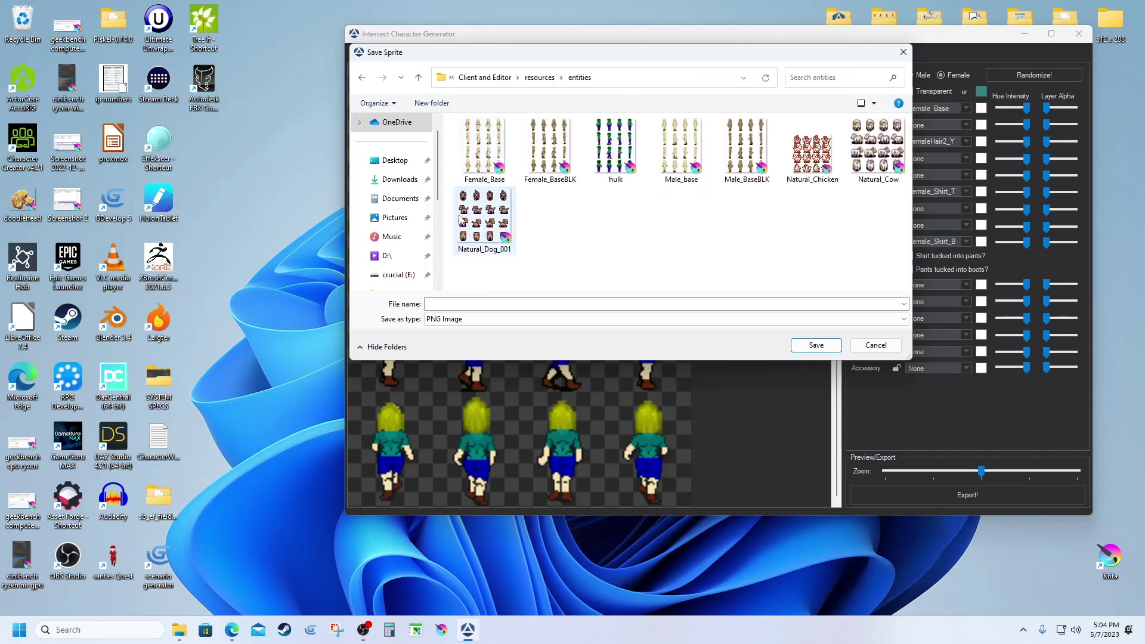
left_click(454, 303)
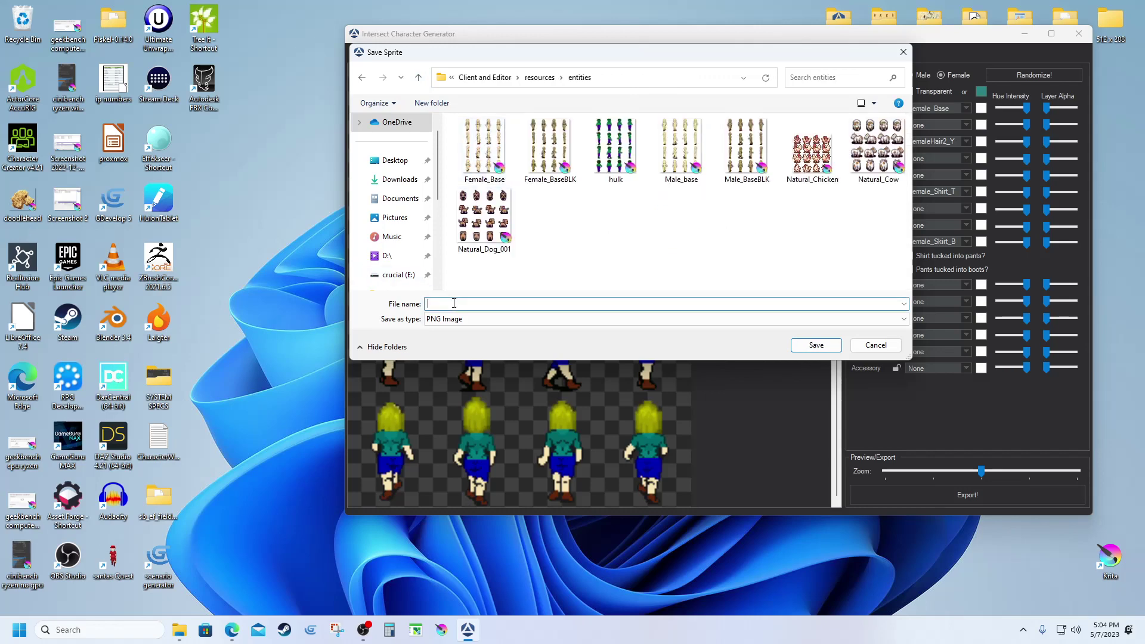
type("dawnNPC")
left_click(802, 346)
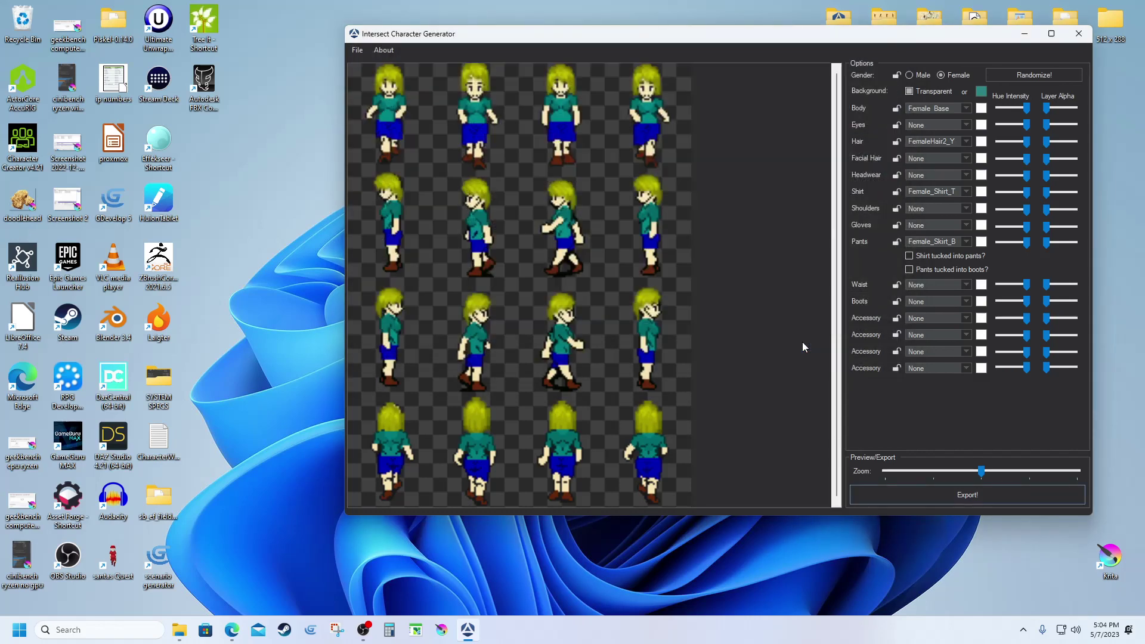
Close the character generator and minimize the running Intersect Server console.
left_click(1080, 35)
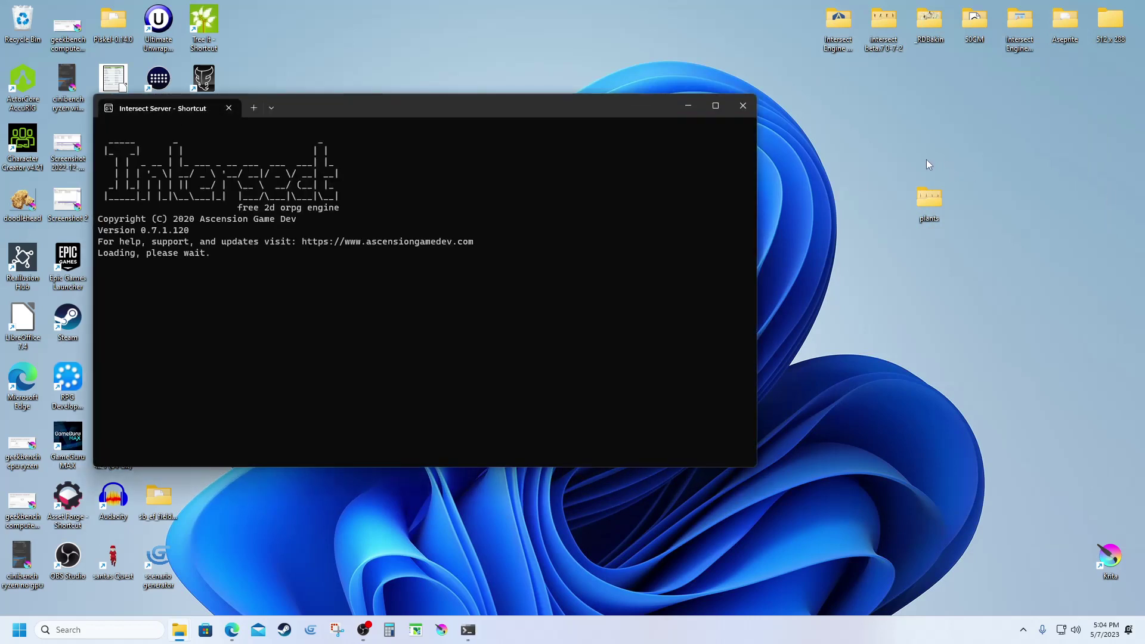
left_click(687, 105)
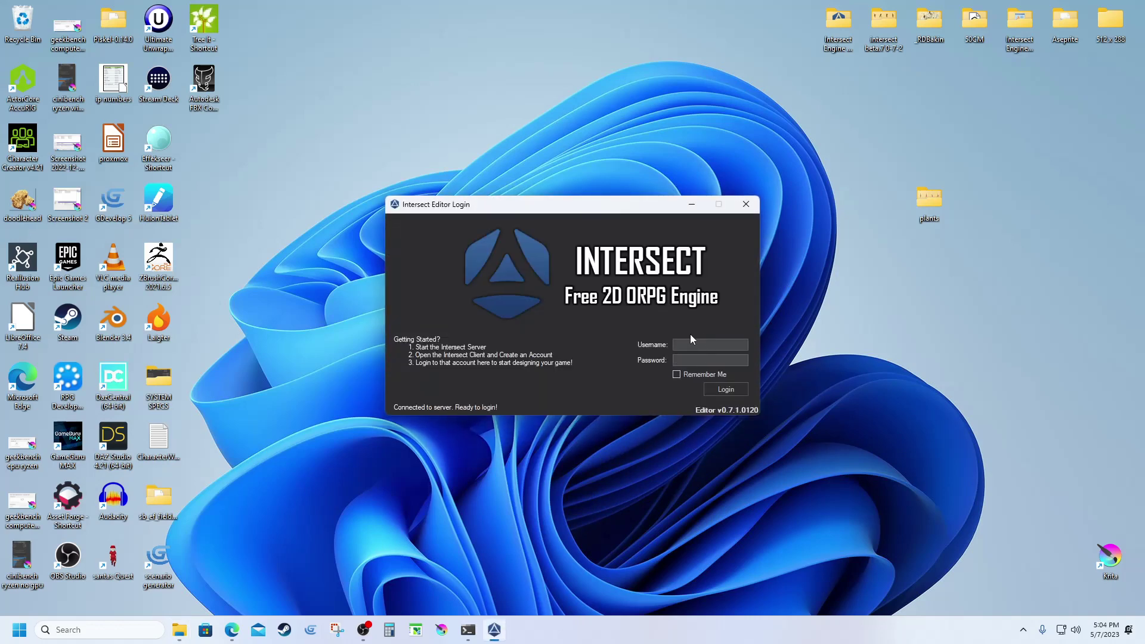
Log into Intersect Editor with the account password and bring up the Game Editors menu.
key("Return")
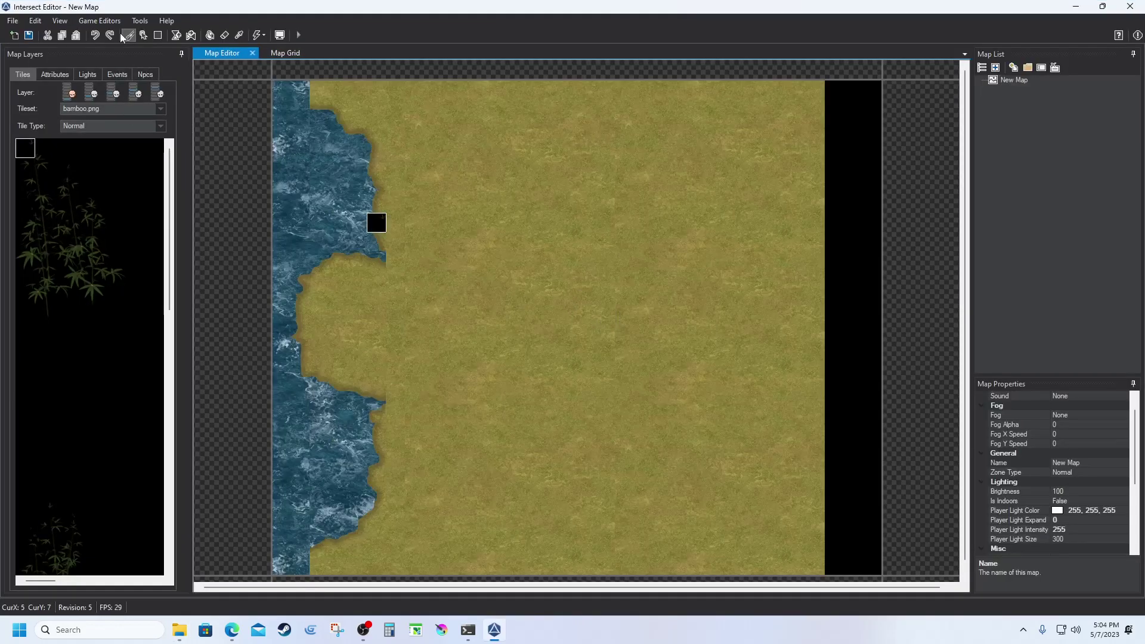
left_click(107, 20)
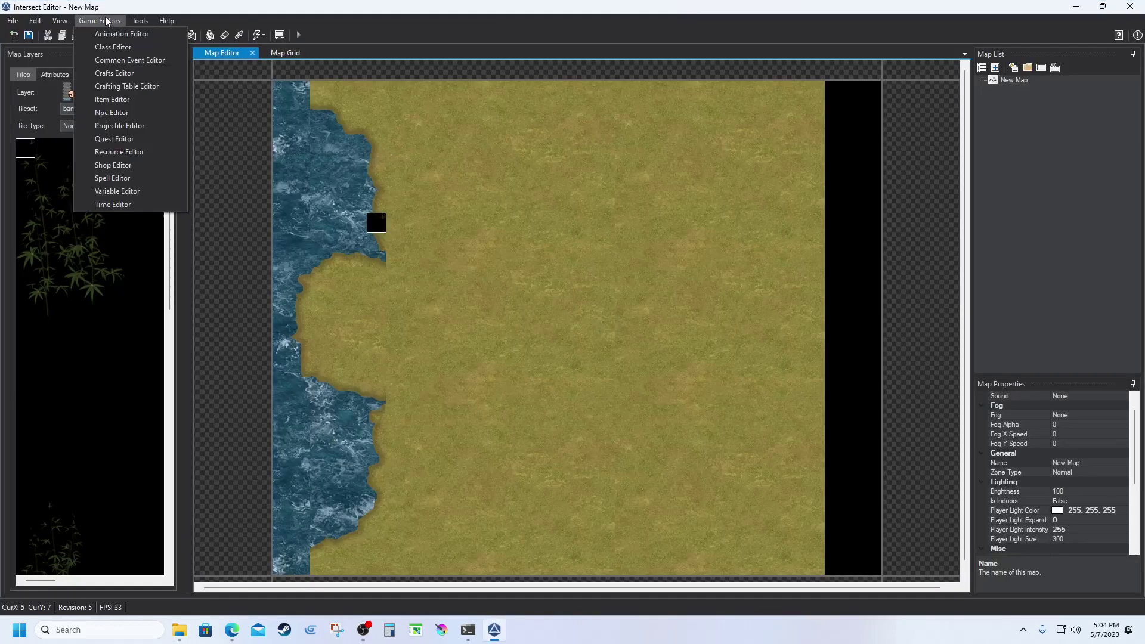
Create a new NPC named Dawn inside a new townsfolk folder.
left_click(117, 112)
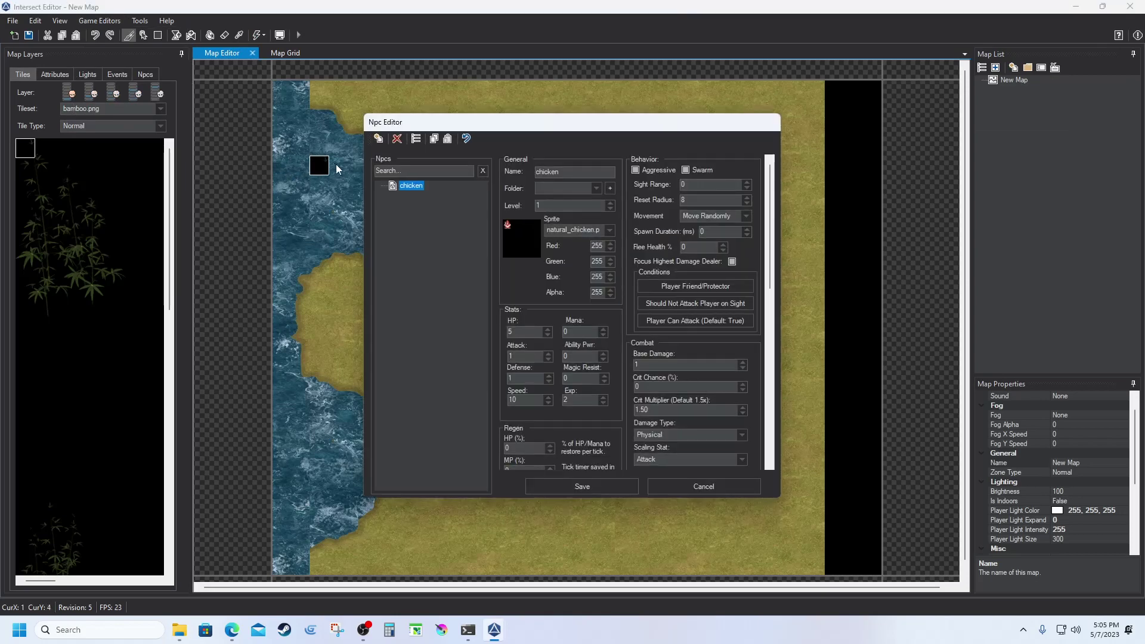
left_click(379, 139)
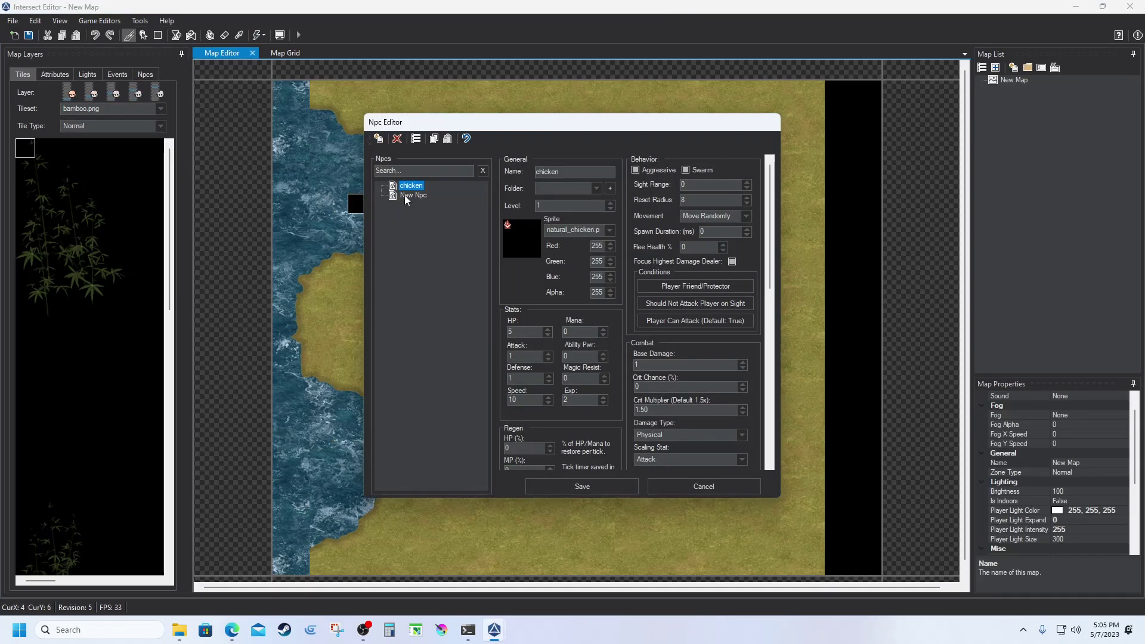
left_click(580, 173)
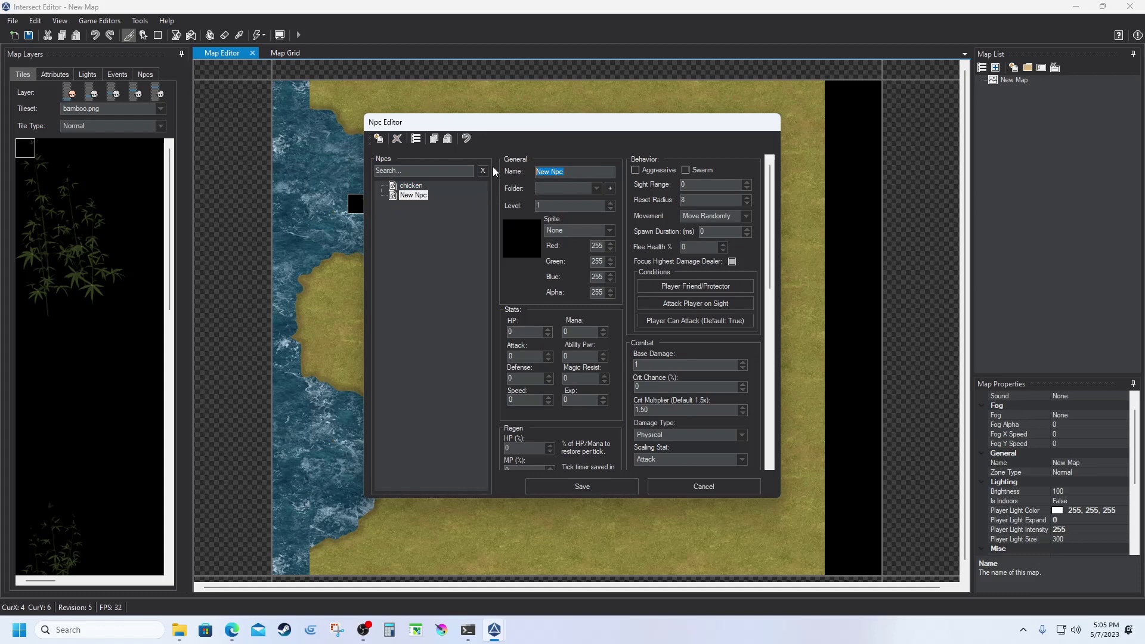
type("Dawn")
left_click(610, 188)
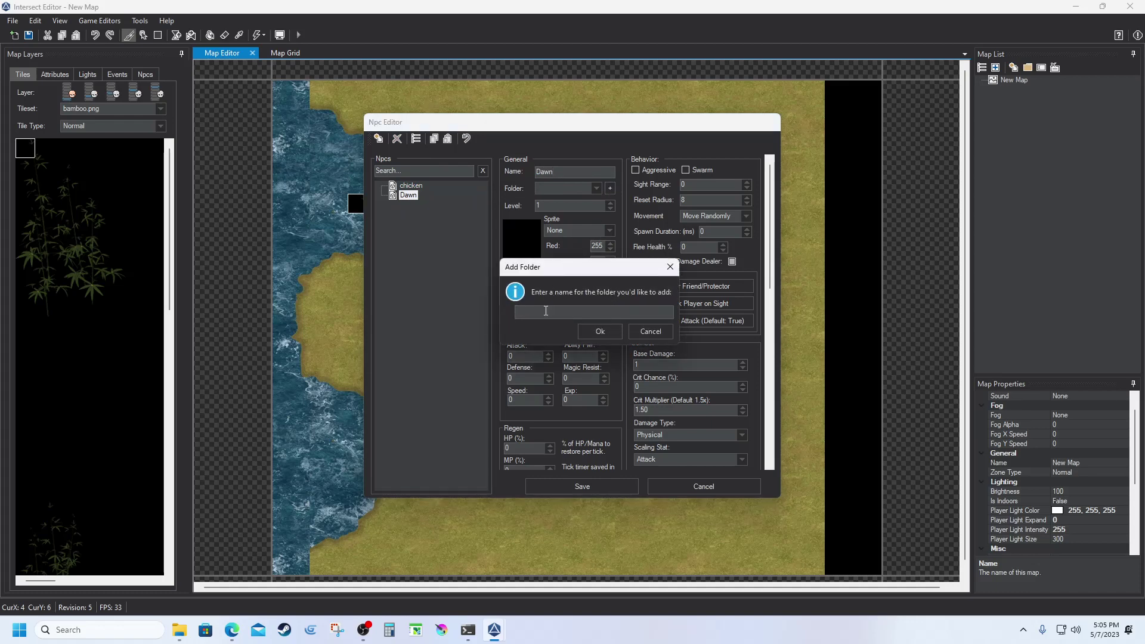
type("townsfolk")
left_click(598, 331)
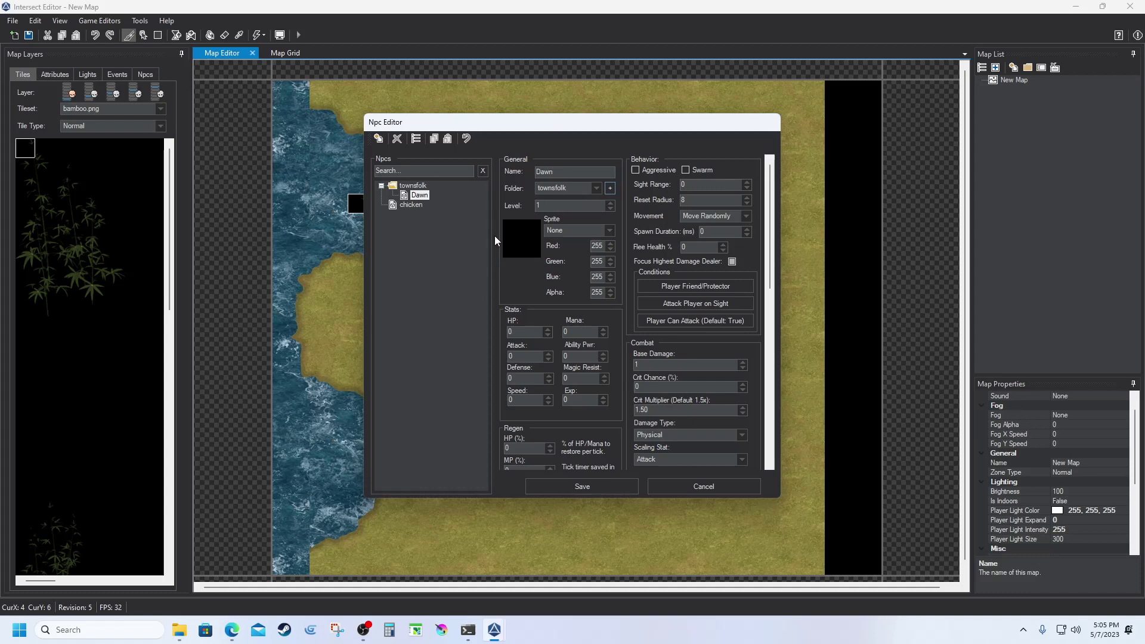
Give Dawn the dawnnpc.png sprite, raise HP to 12, and save the NPC.
left_click(558, 231)
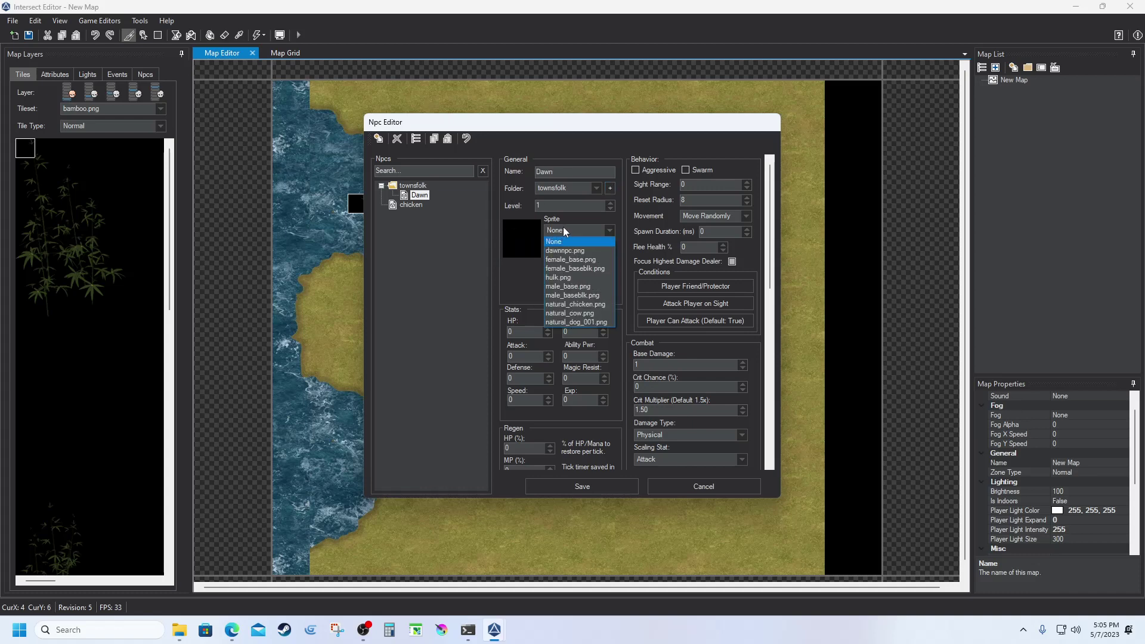
left_click(573, 248)
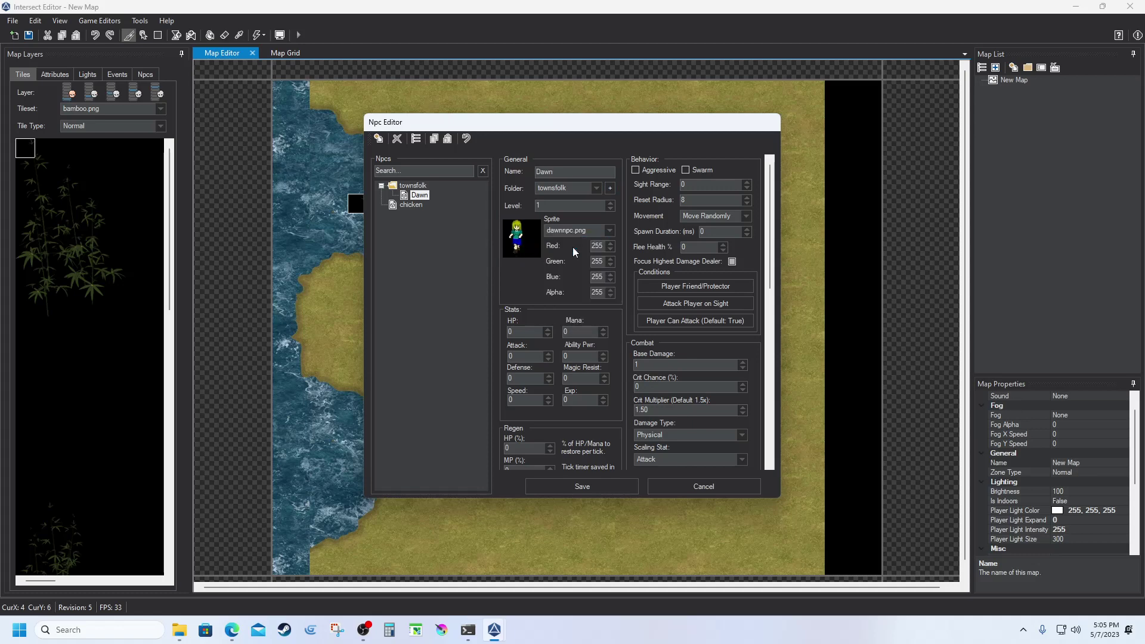
left_click(549, 329)
left_click(548, 330)
left_click(548, 329)
left_click(548, 329)
left_click(582, 487)
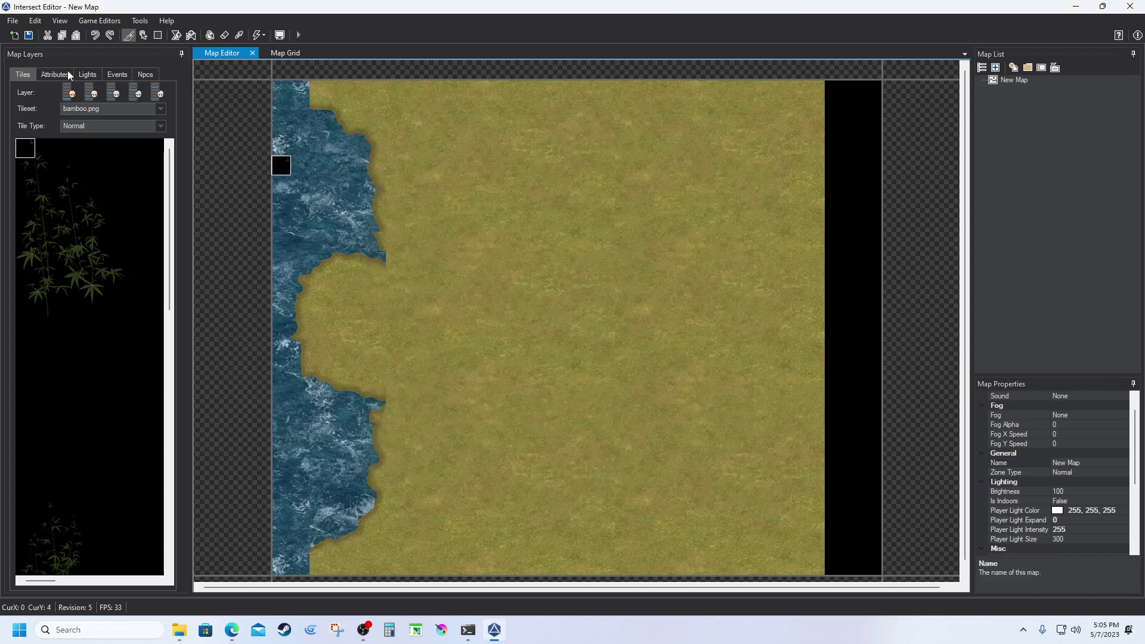
Add Dawn to the map's NPC spawn list in the Npcs tab.
left_click(146, 73)
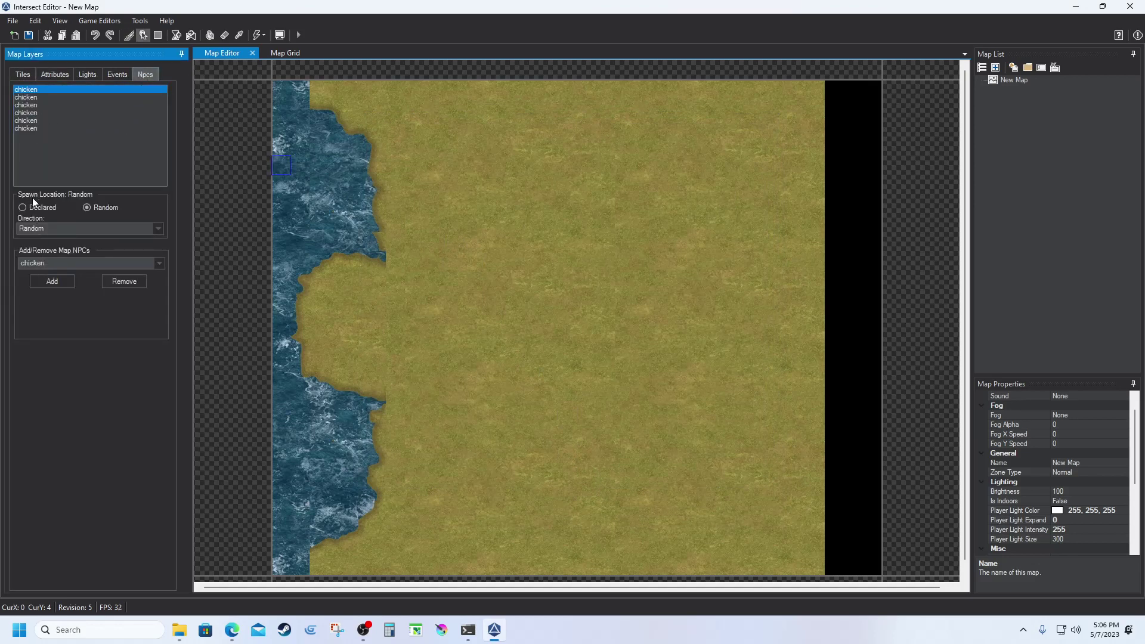
left_click(63, 263)
left_click(40, 285)
left_click(51, 281)
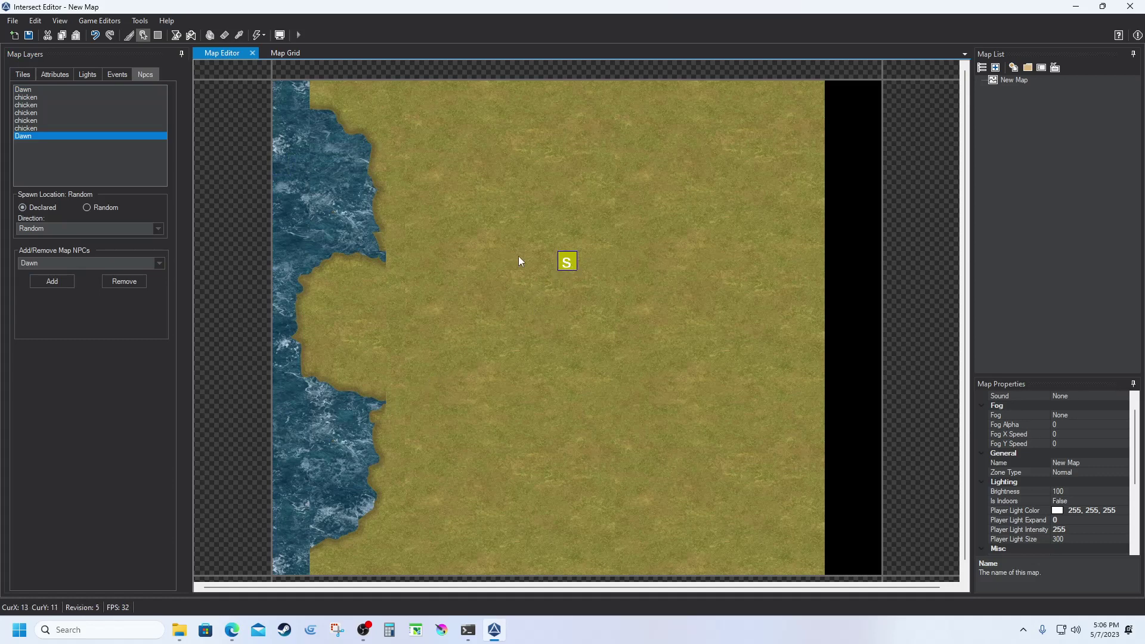
Save the map, confirming with Yes, and minimize the editor.
left_click(30, 38)
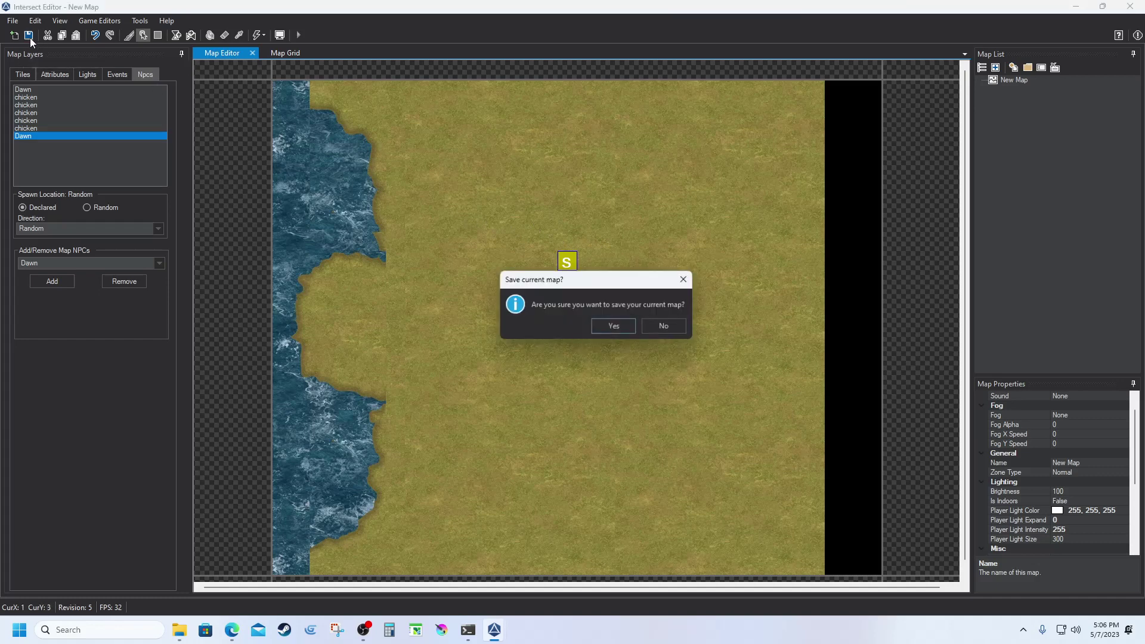
left_click(616, 326)
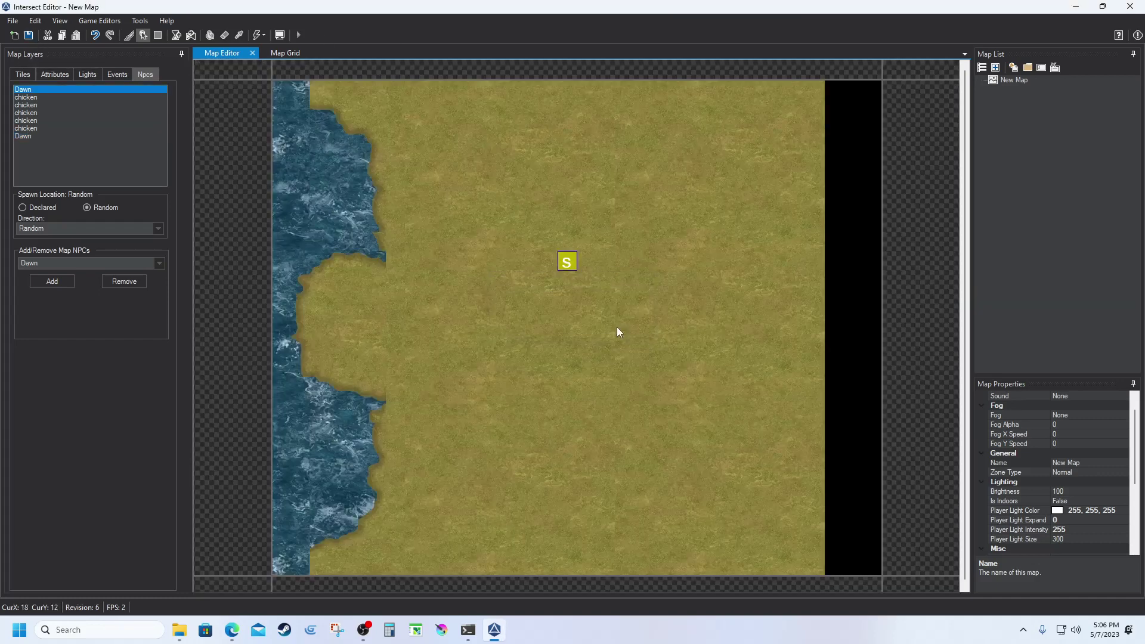
left_click(1074, 8)
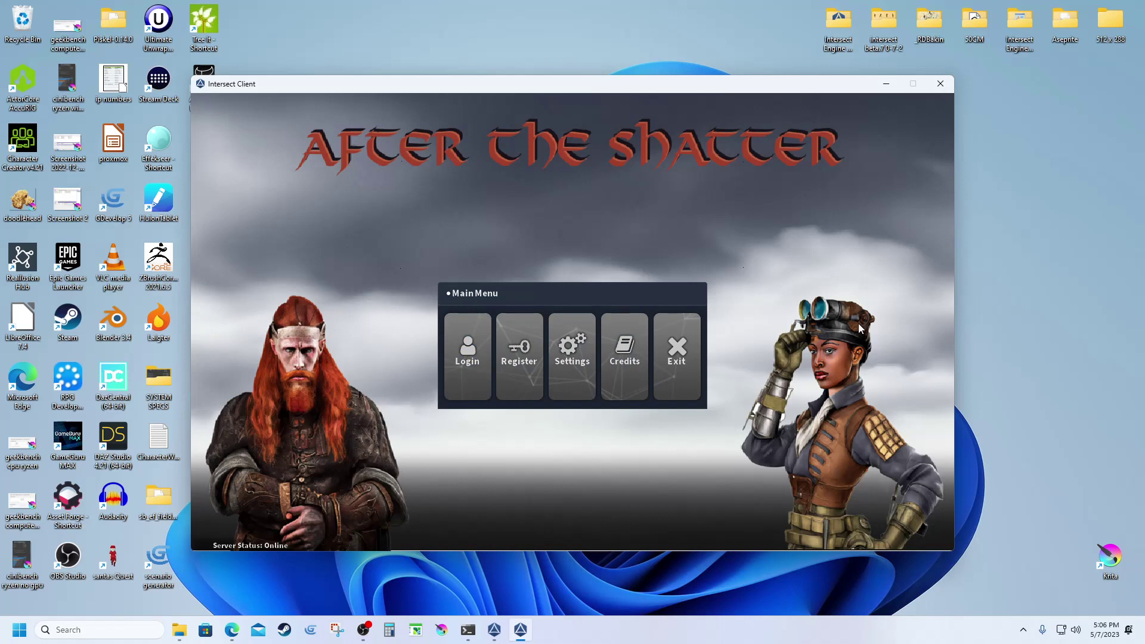
Log in with the saved account and play as the existing level 1 character.
left_click(470, 363)
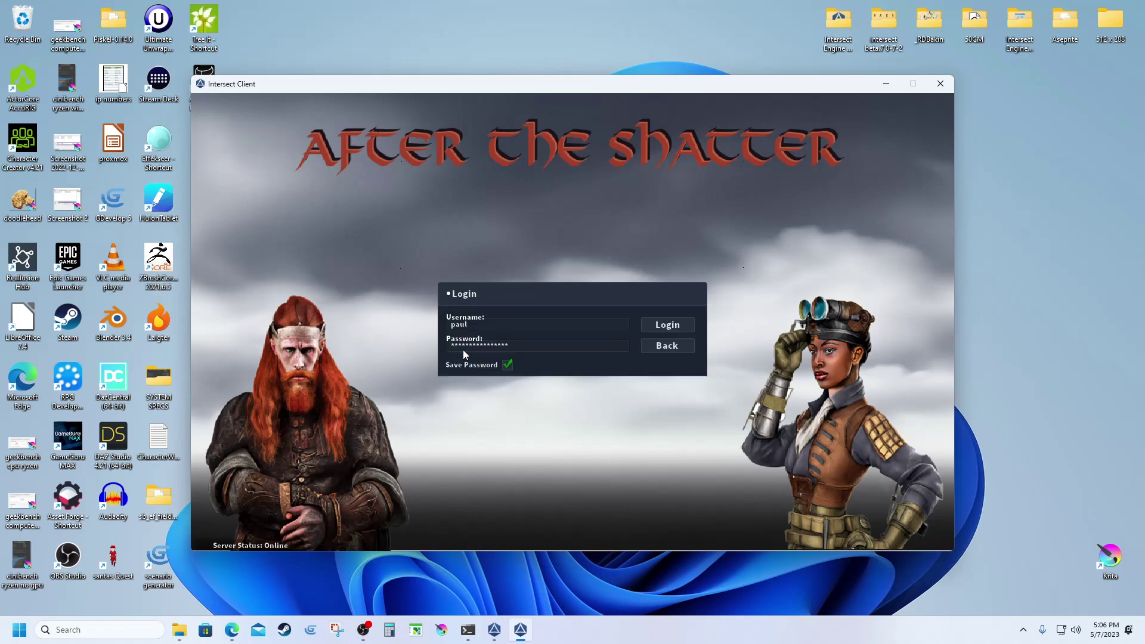
left_click(648, 325)
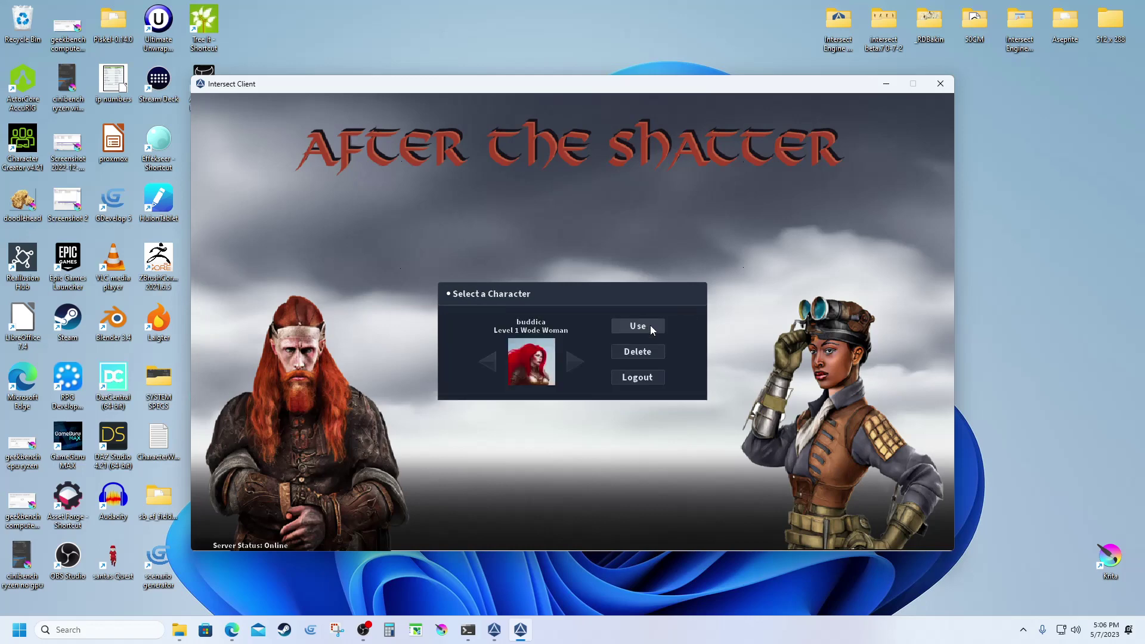
left_click(651, 328)
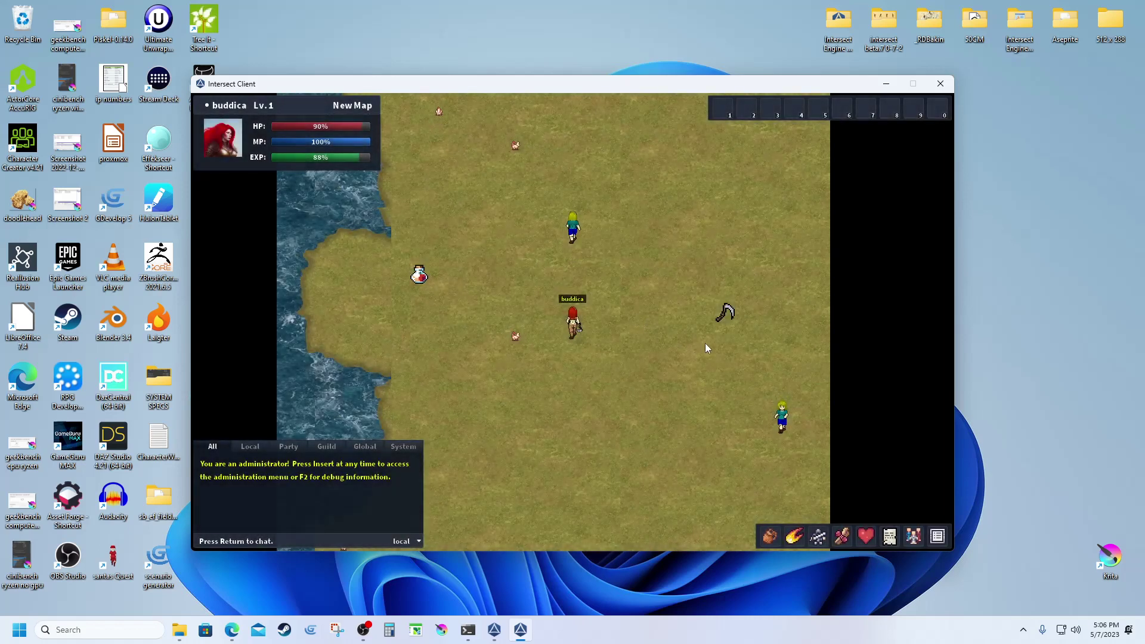
Walk north toward Dawn, target it, then wander down and right across the map.
key("w")
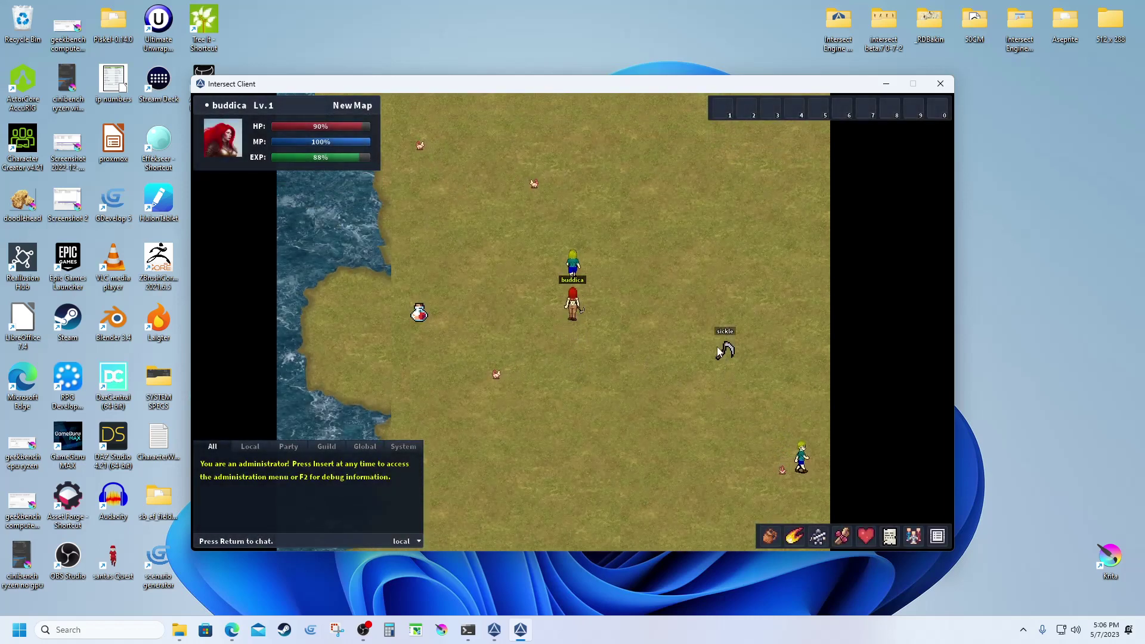
key("a")
key("w")
left_click(601, 295)
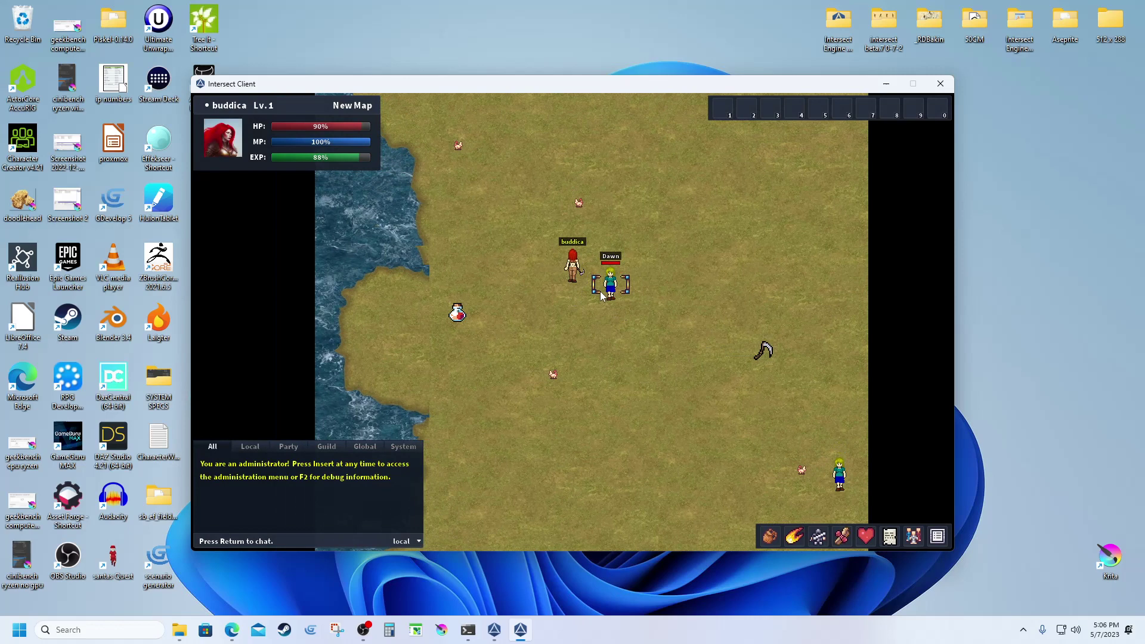
key("d")
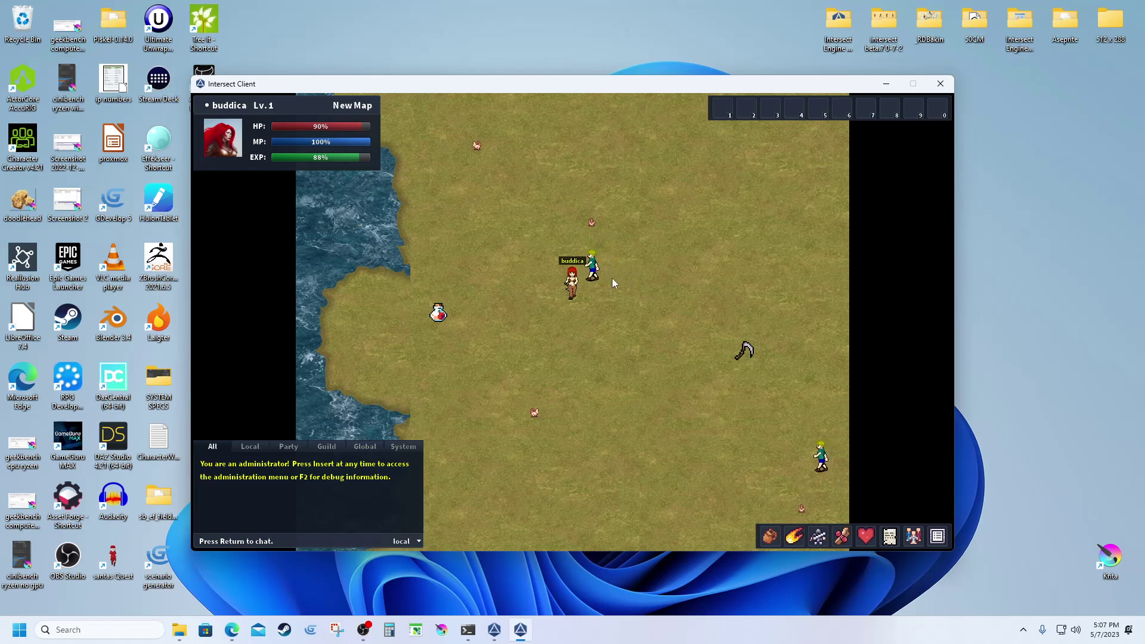
key("s")
key("d")
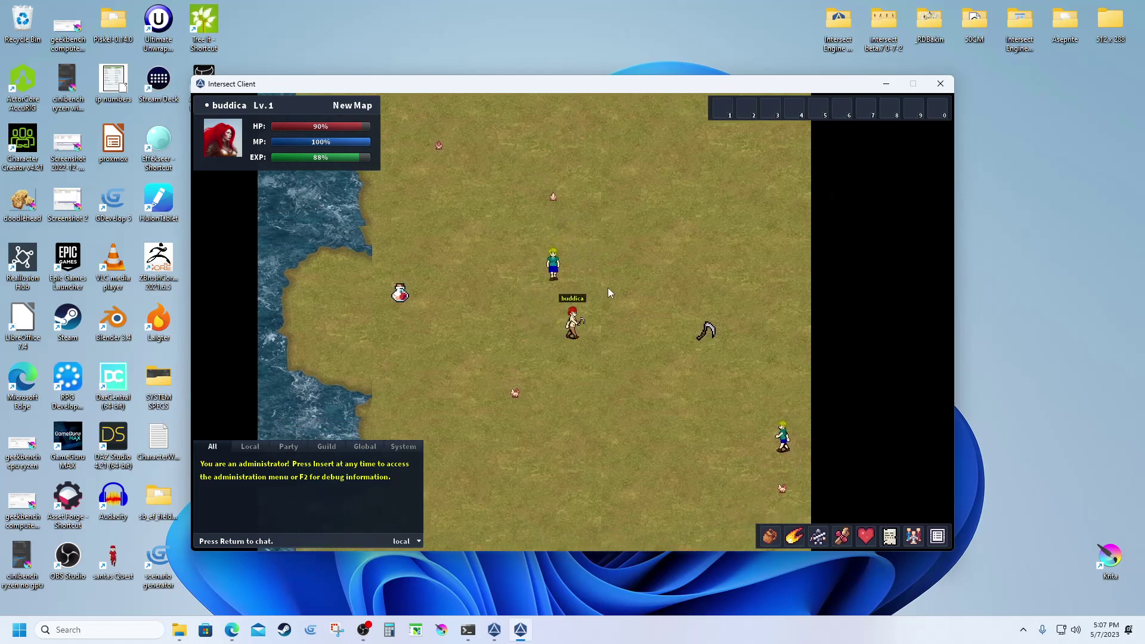
key("w")
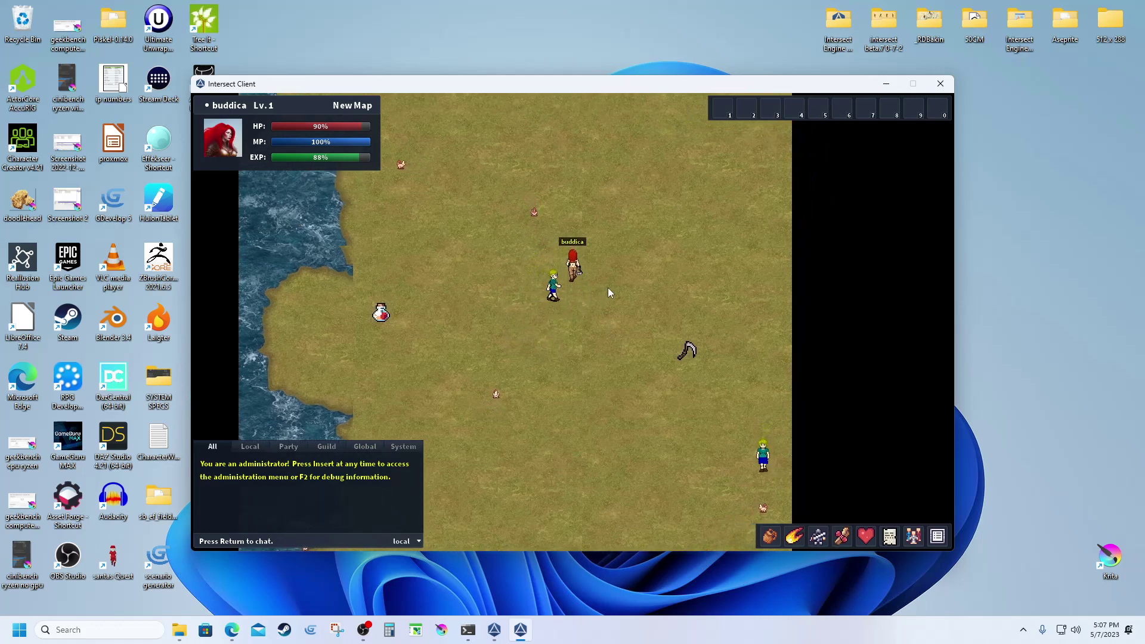
Keep walking, step onto the sickle, target Dawn again, and return to Intersect Editor.
key("a")
key("s")
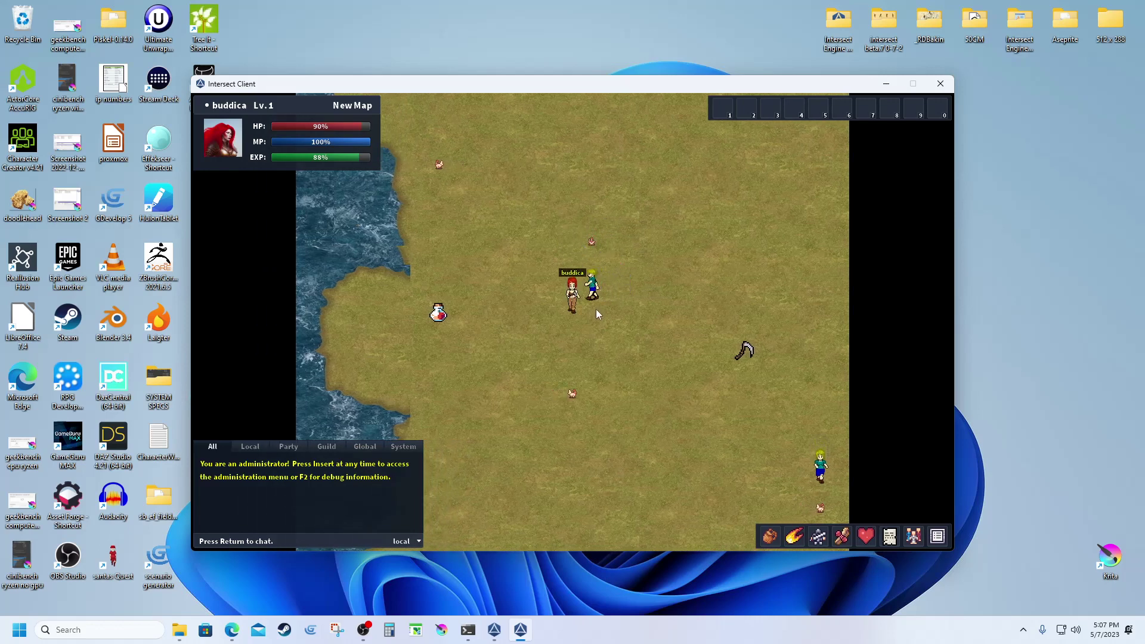
key("d")
key("w")
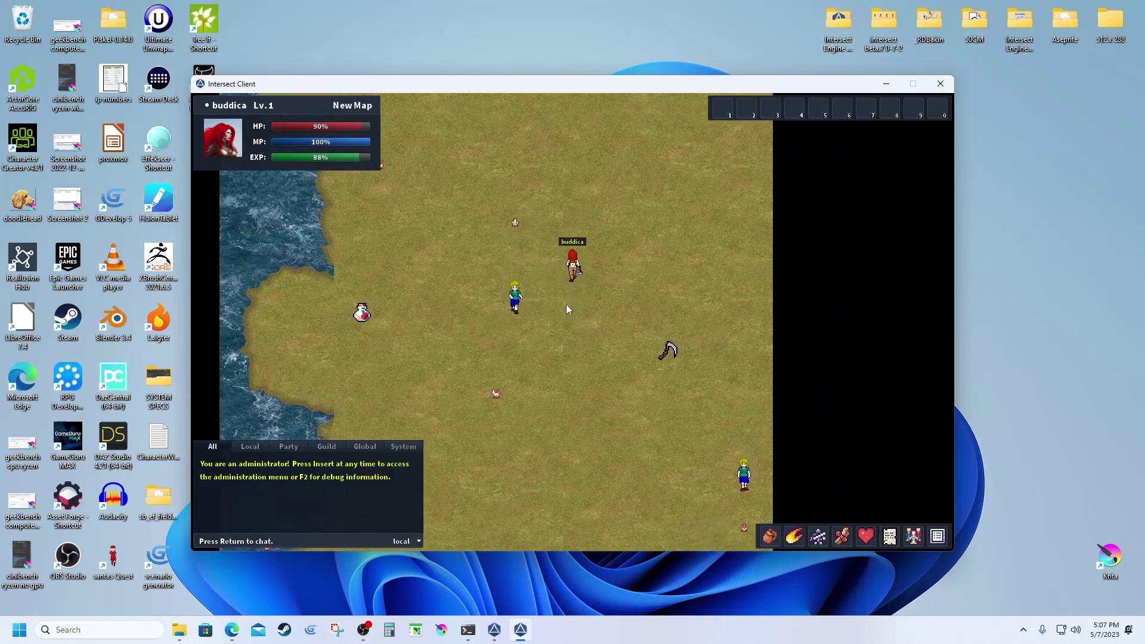
key("s")
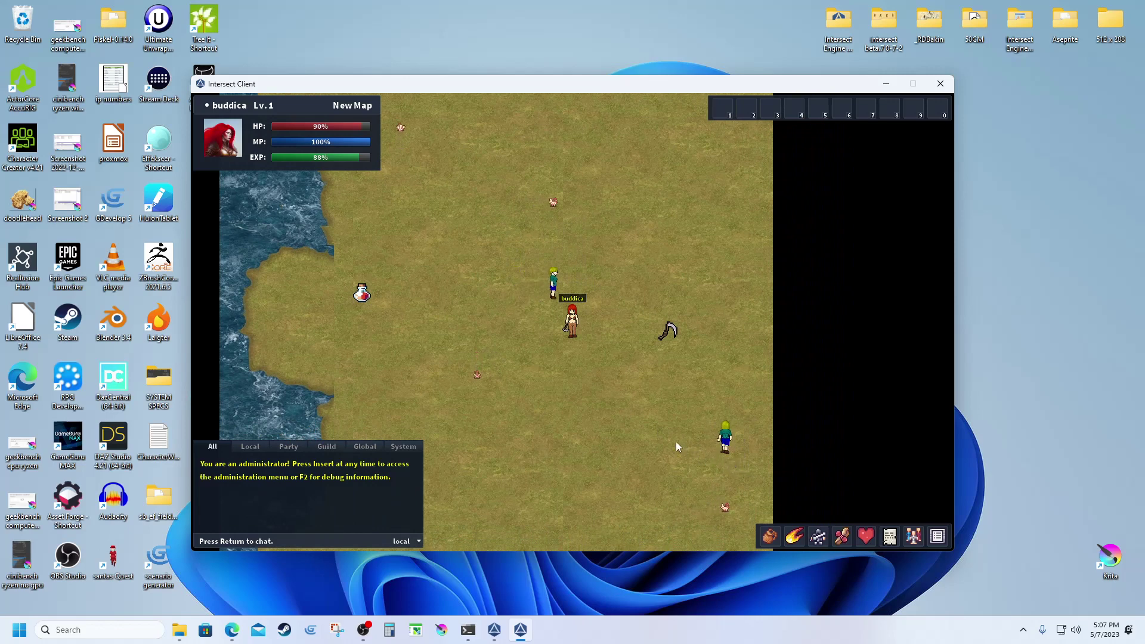
key("s")
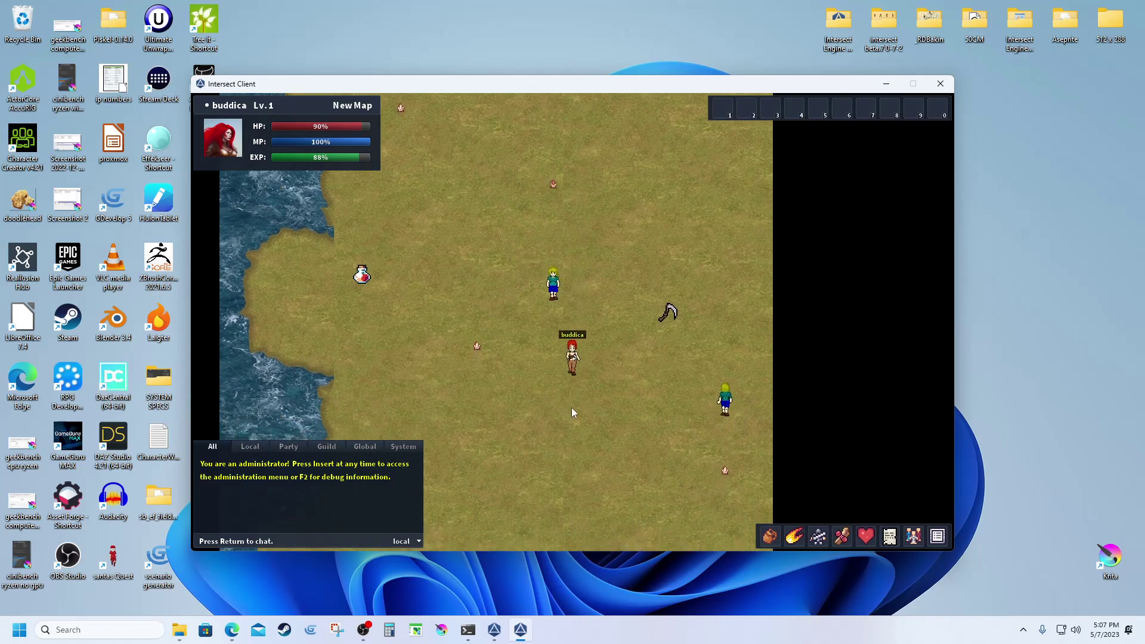
key("d")
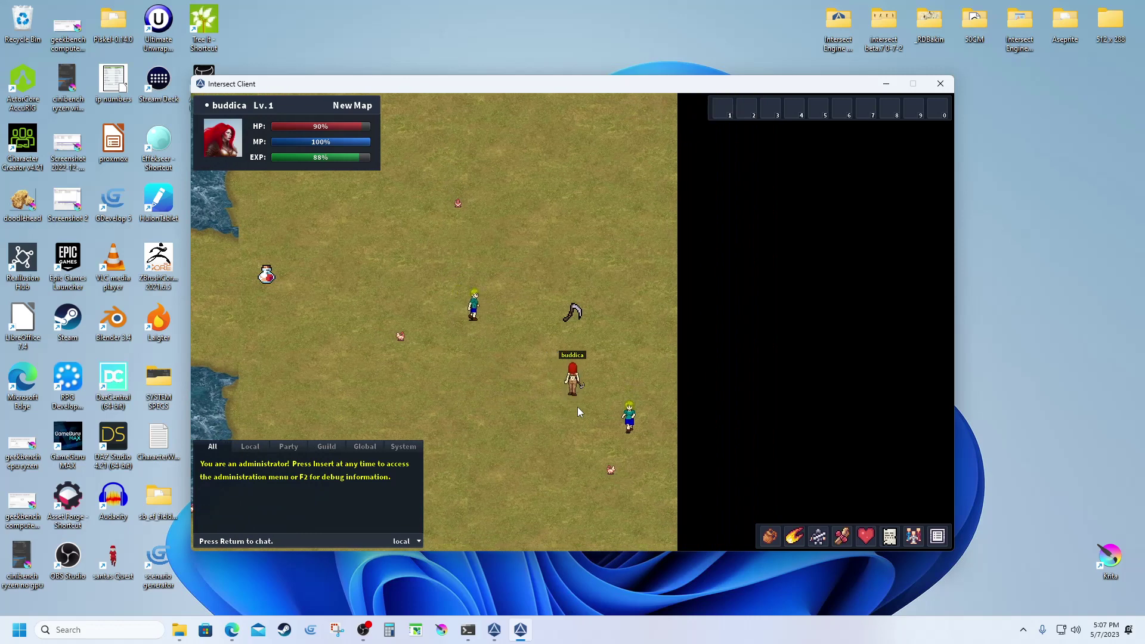
key("w")
key("s")
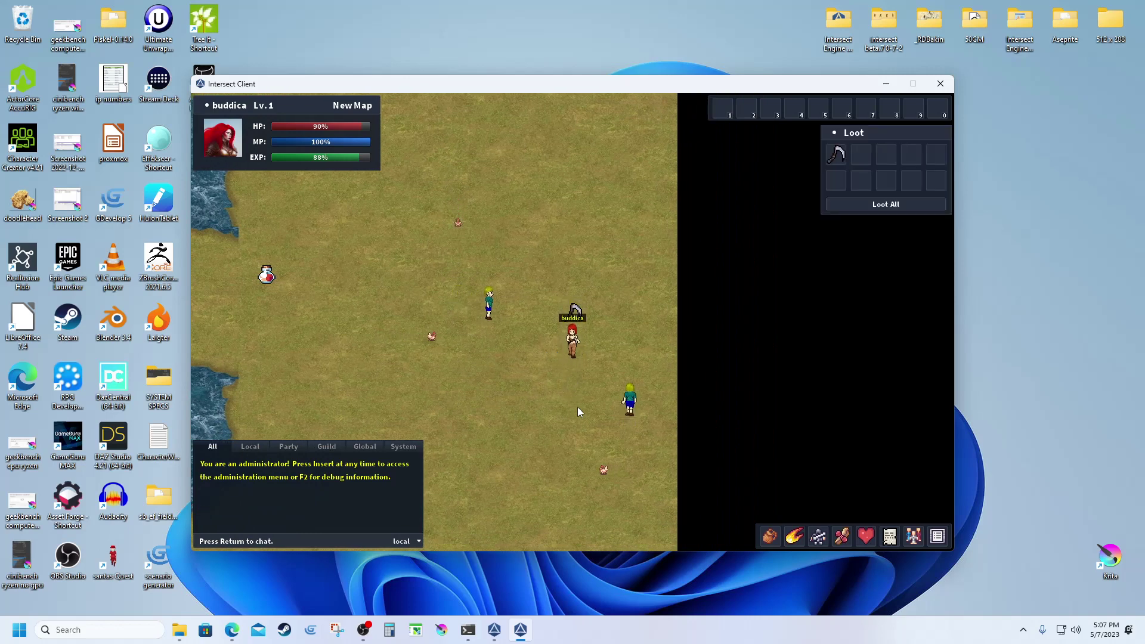
left_click(621, 412)
key("a")
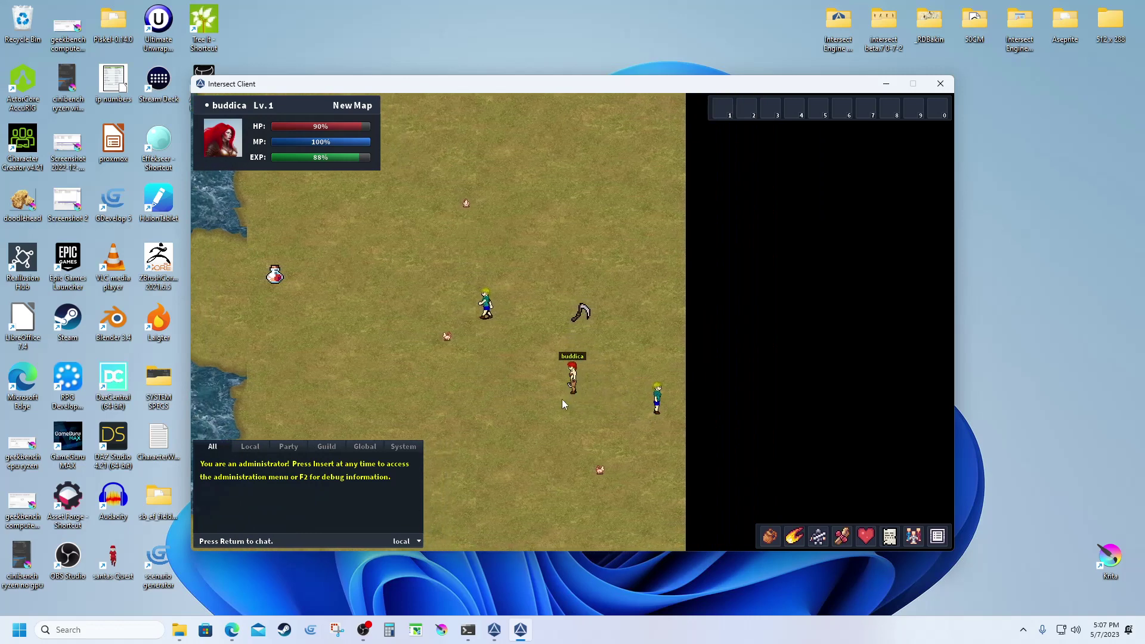
left_click(494, 630)
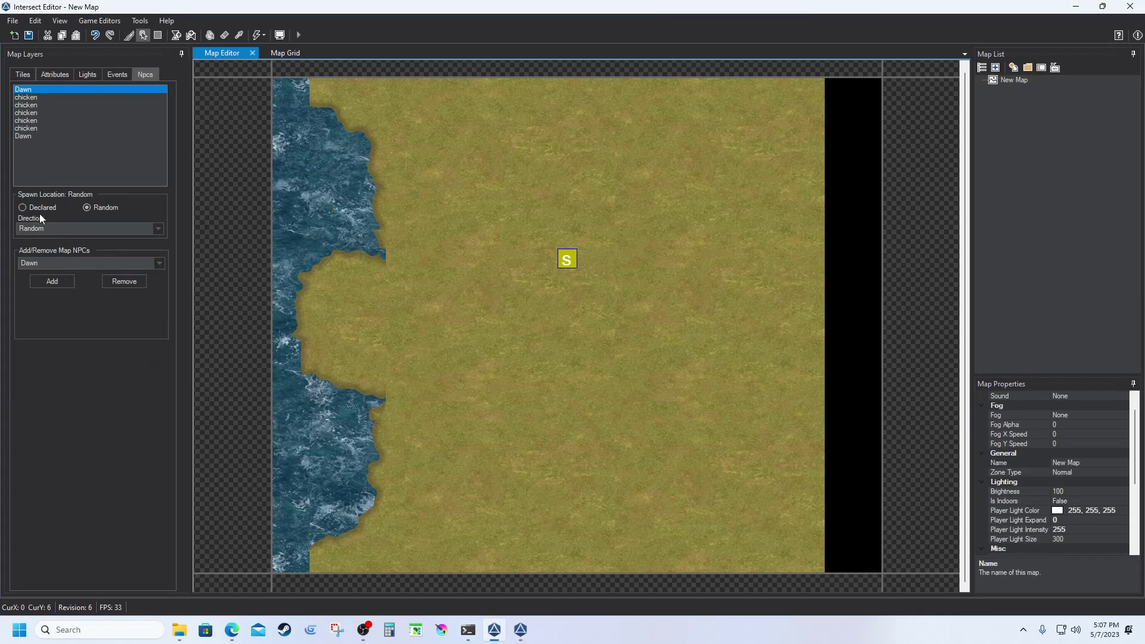
Remove the top Dawn entry from New Map's NPC spawn list.
left_click(22, 137)
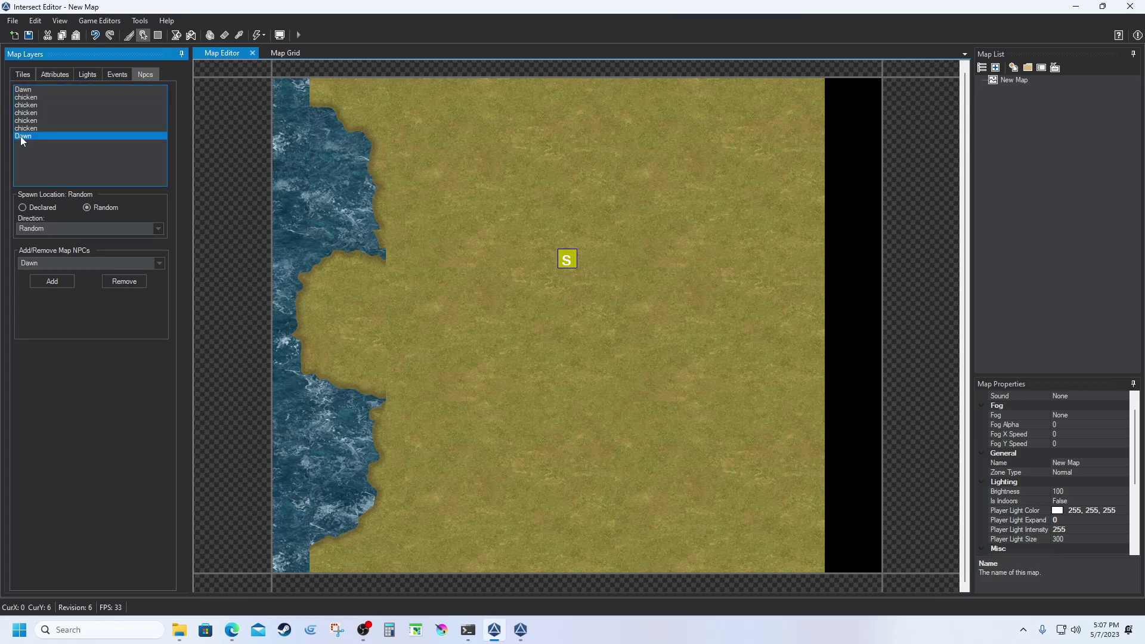
left_click(18, 91)
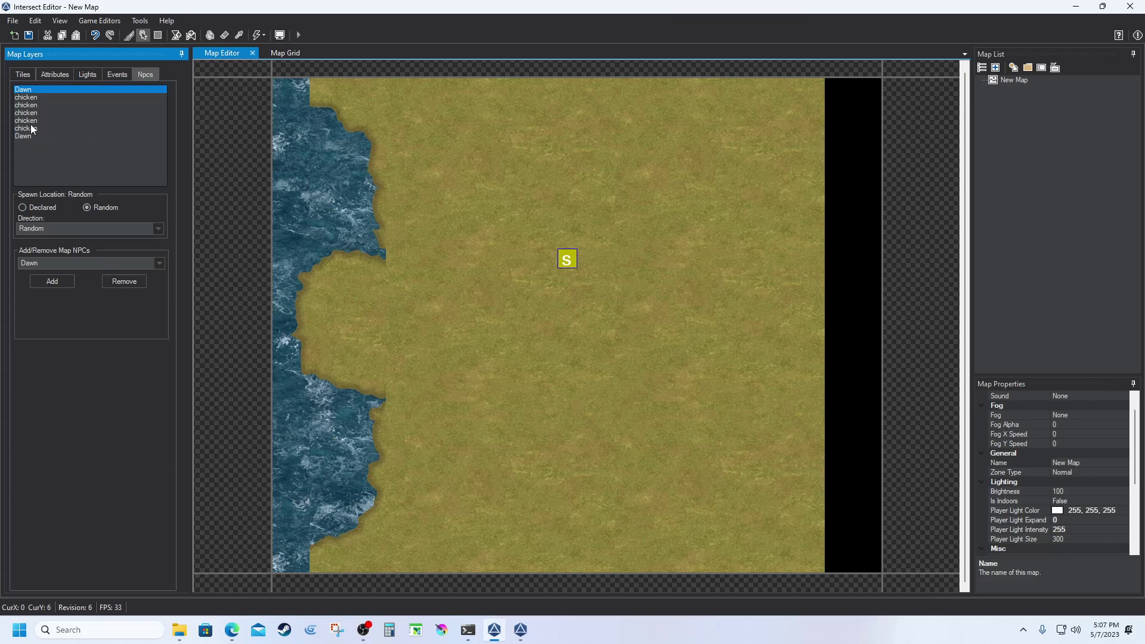
left_click(124, 281)
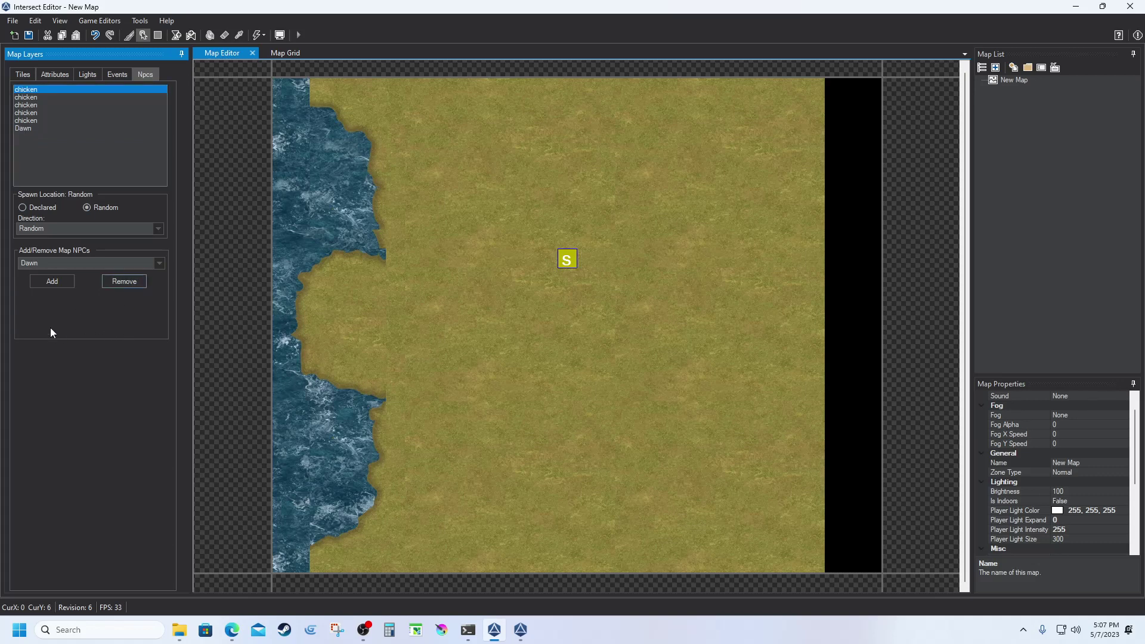
Save the map, confirming with Yes, and minimize the editor to show the game.
left_click(28, 35)
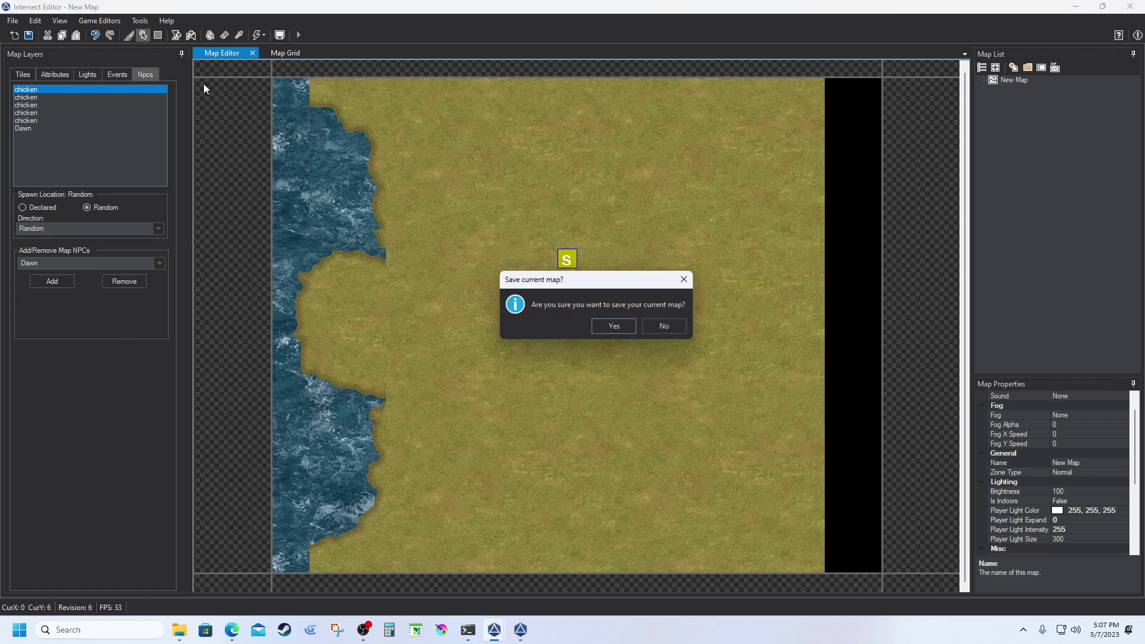
left_click(617, 327)
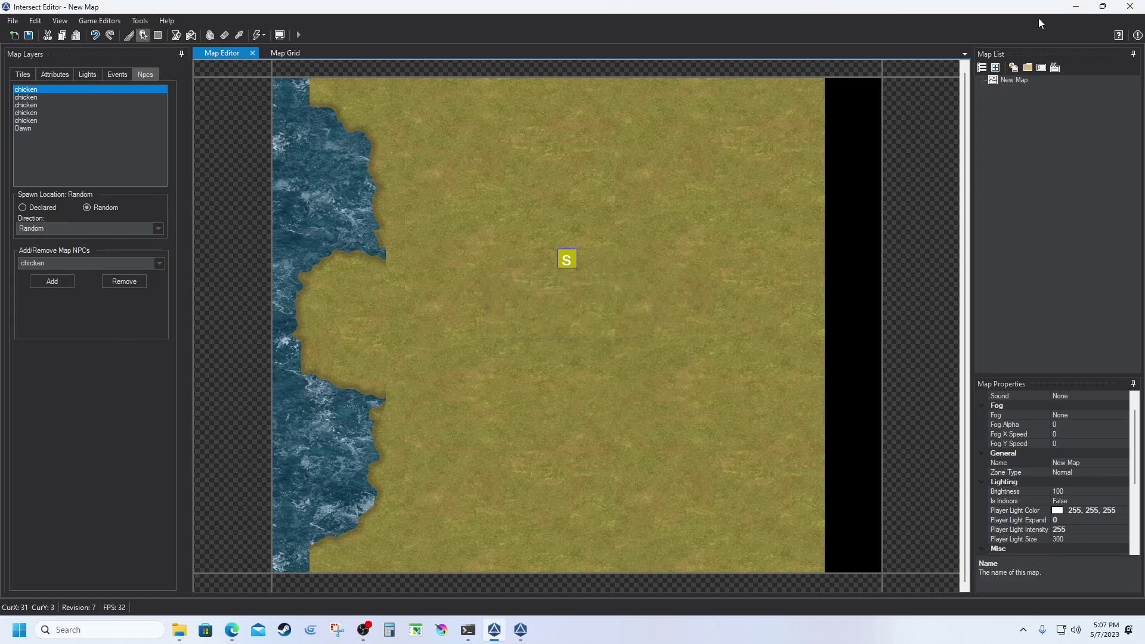
left_click(1075, 11)
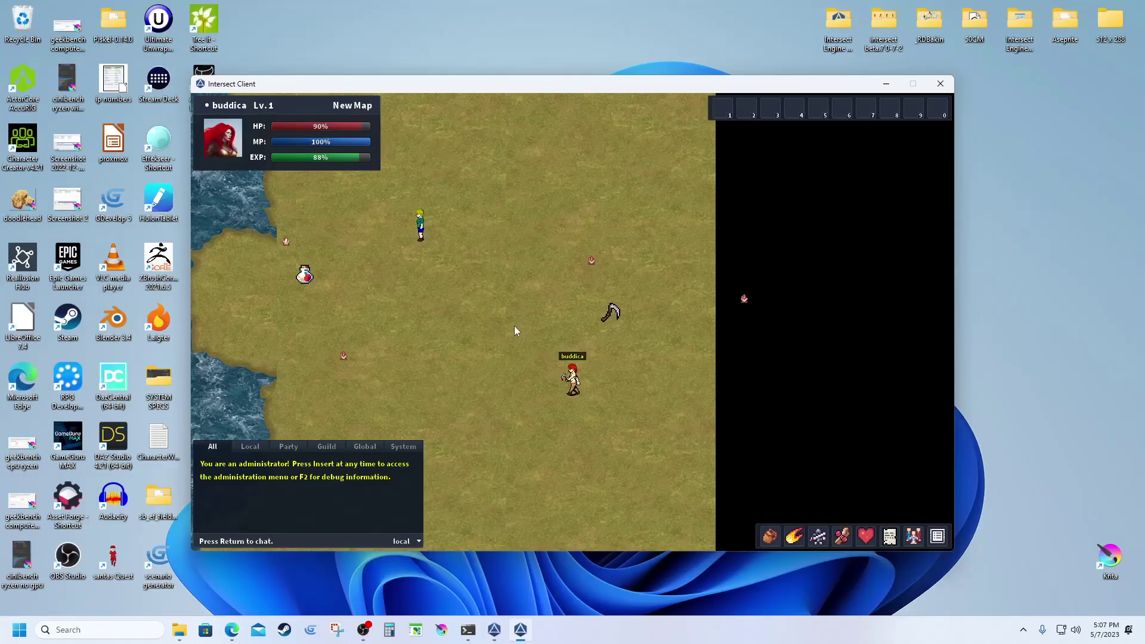
Walk the character up-left then up-right to check the single Dawn among the chickens.
key("Up")
key("Up")
key("Up")
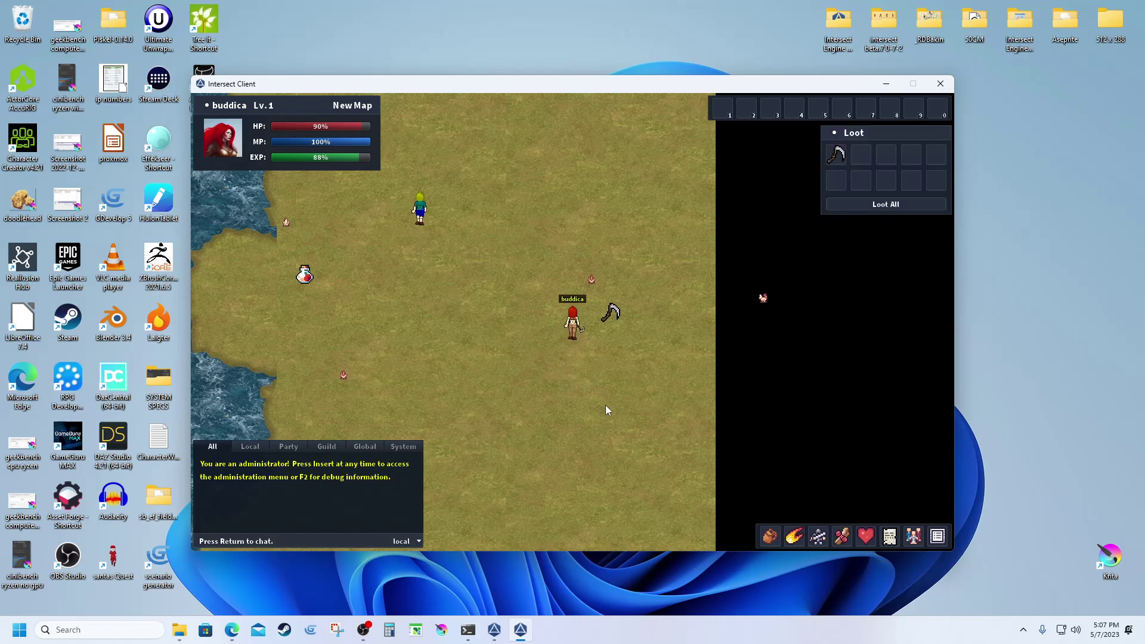
key("Left")
key("Left")
key("Left")
key("Left")
key("Left")
key("Left")
key("Left")
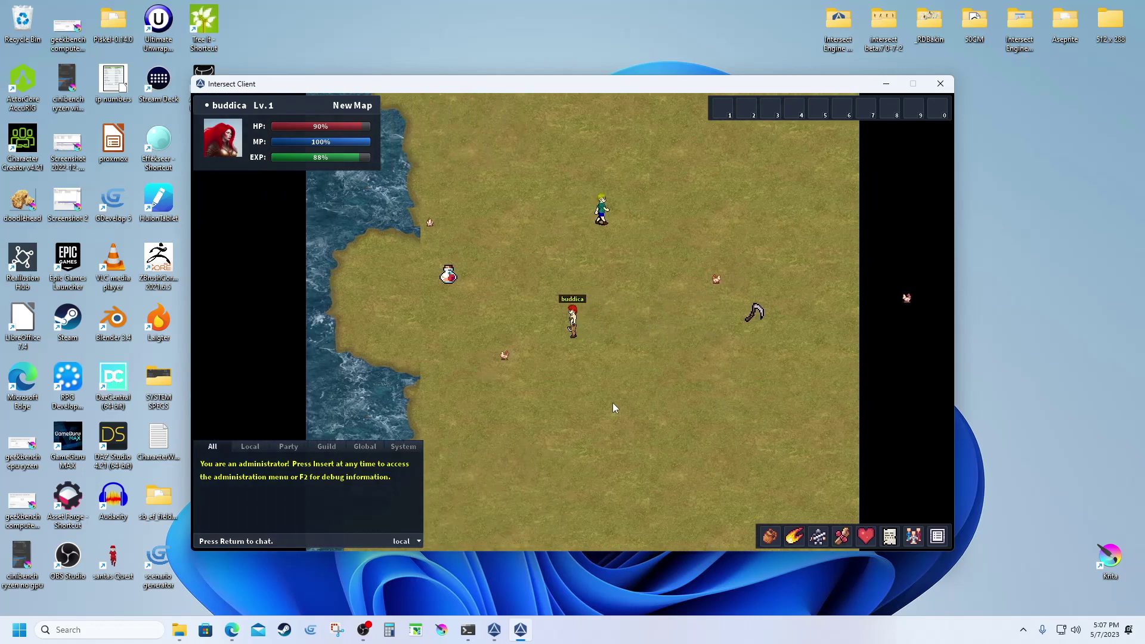
key("Up")
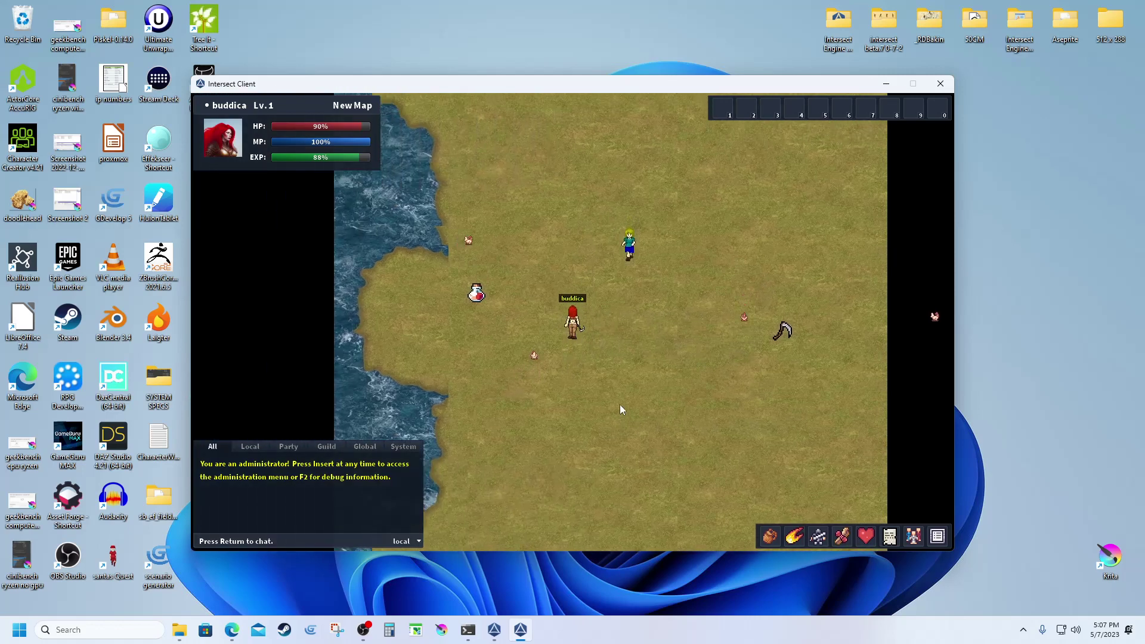
key("Right")
key("Right")
key("Right")
key("Right")
key("Right")
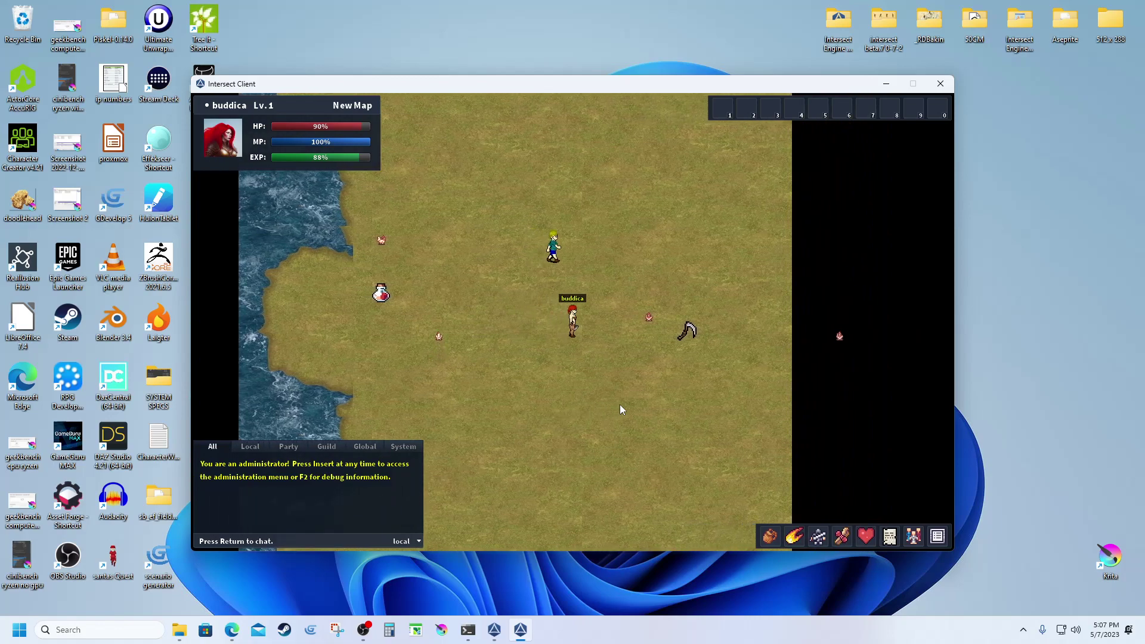